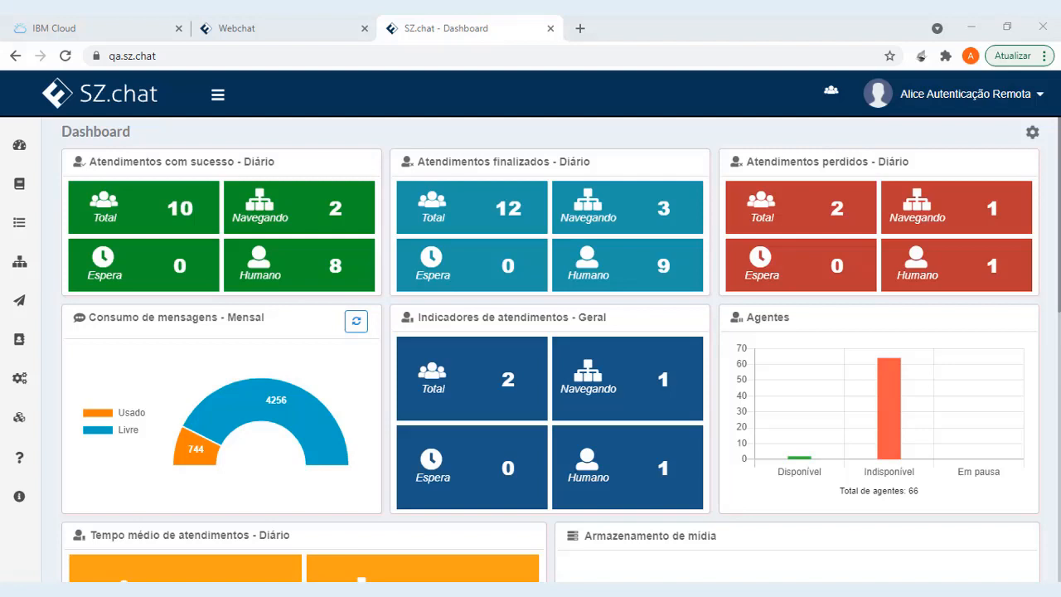
Switch to the Webchat conversation and send the message "pizza" to the virtual assistant
click(478, 219)
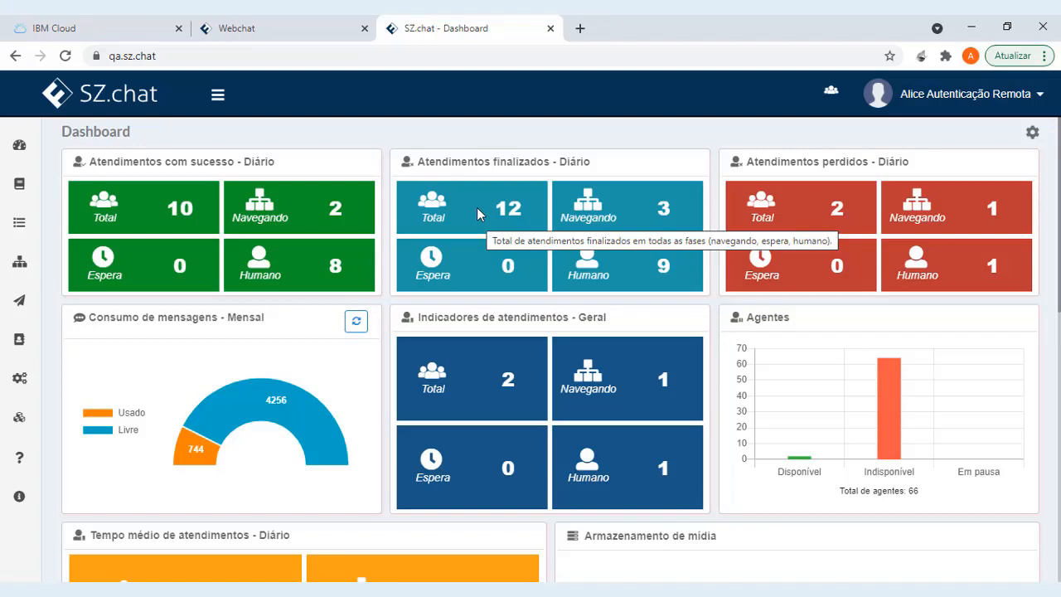
click(317, 22)
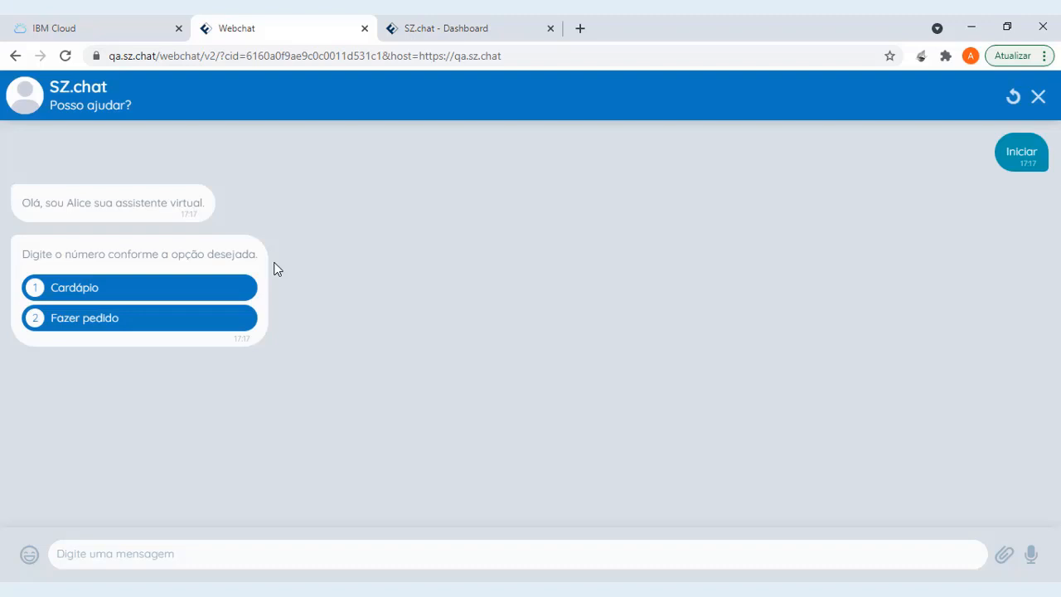
click(248, 554)
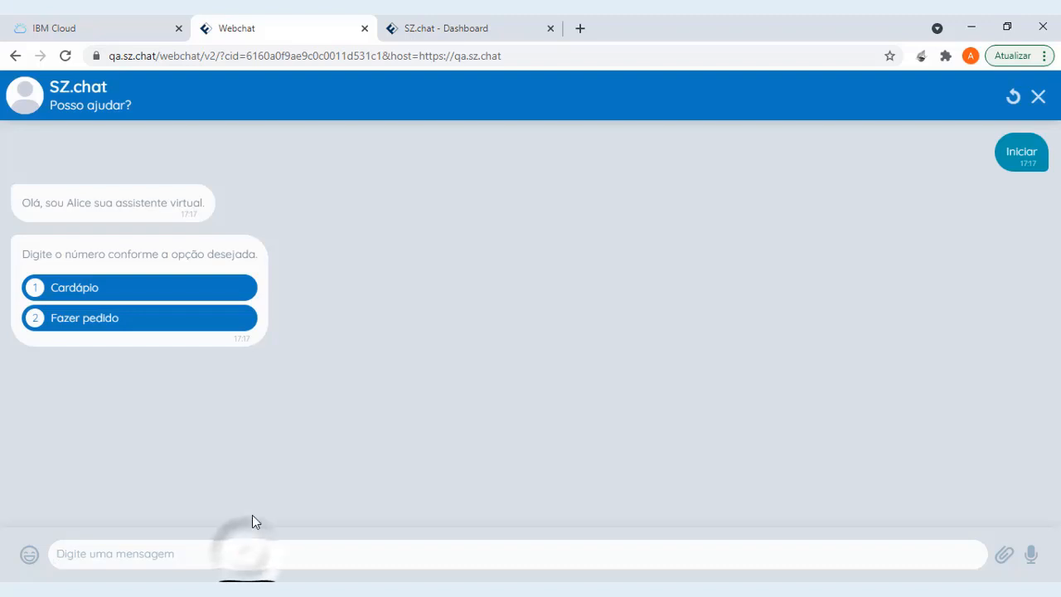
text(pizza)
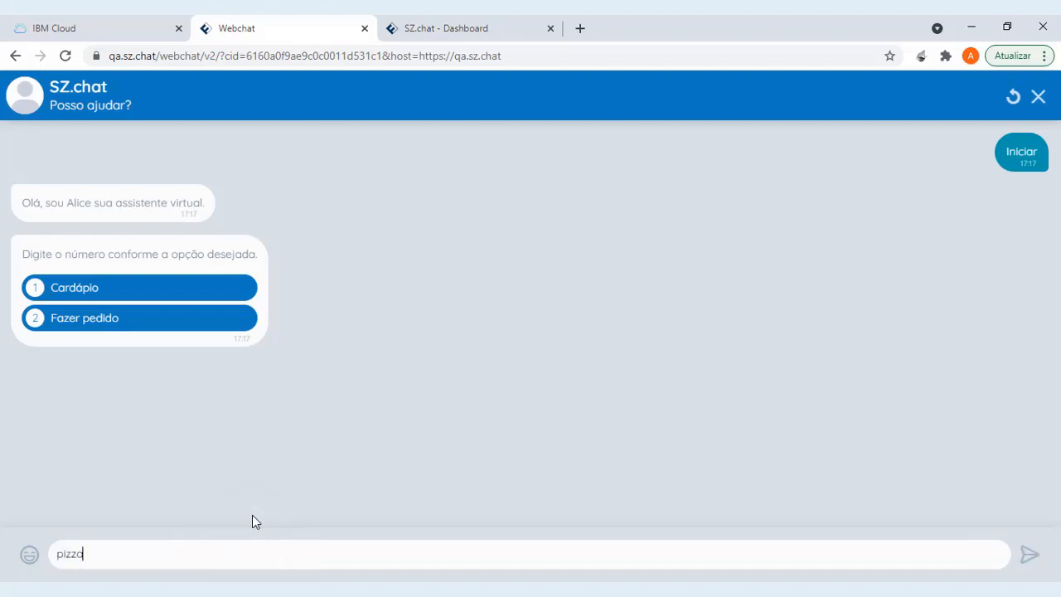
key(Return)
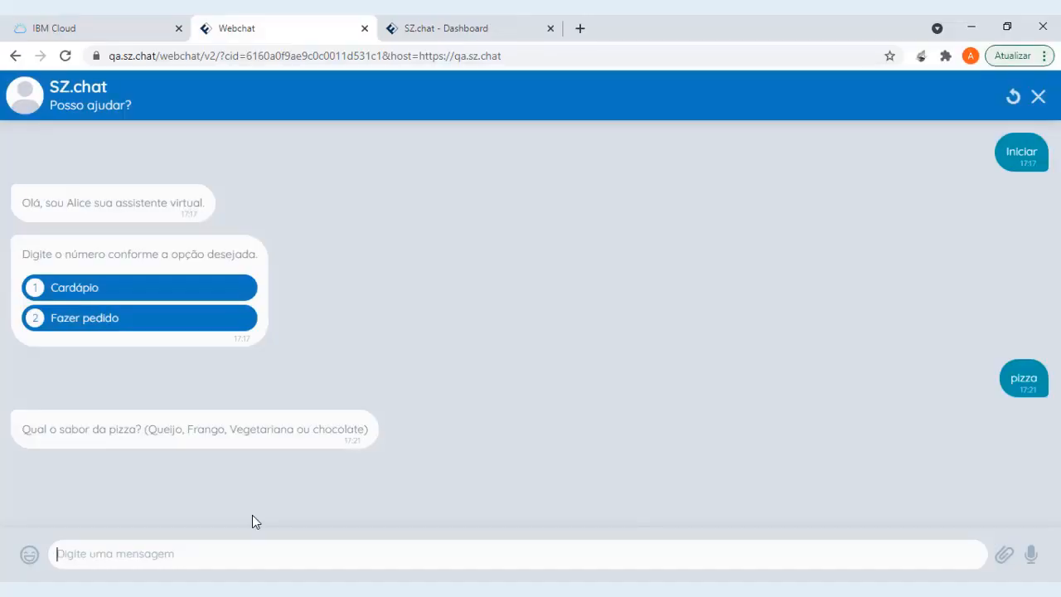
Answer the assistant's pizza questions with flavour "queijo", size "P" and crust "sem borda"
text(queijo)
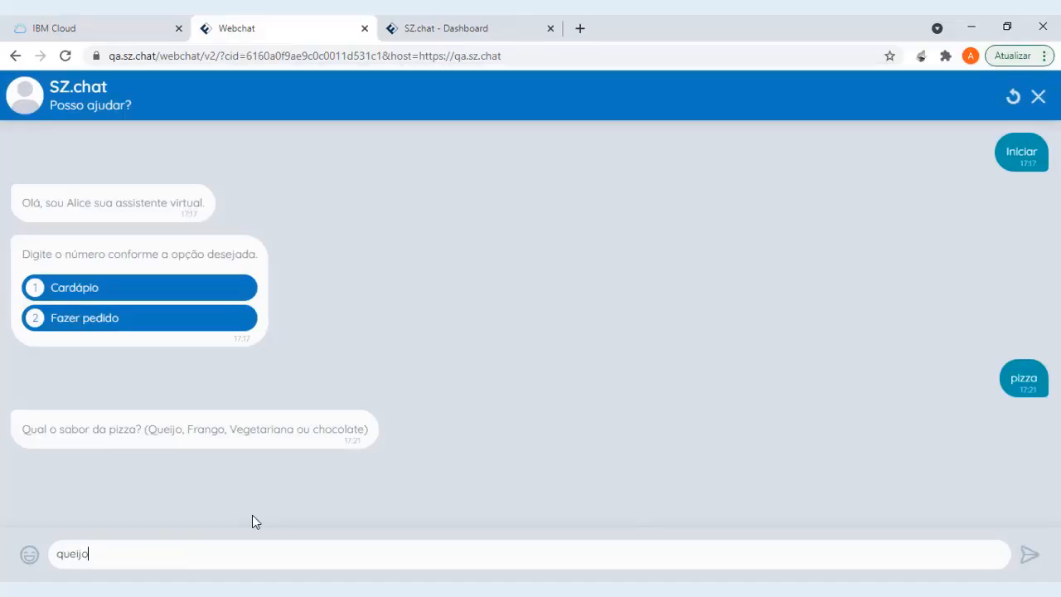
key(Return)
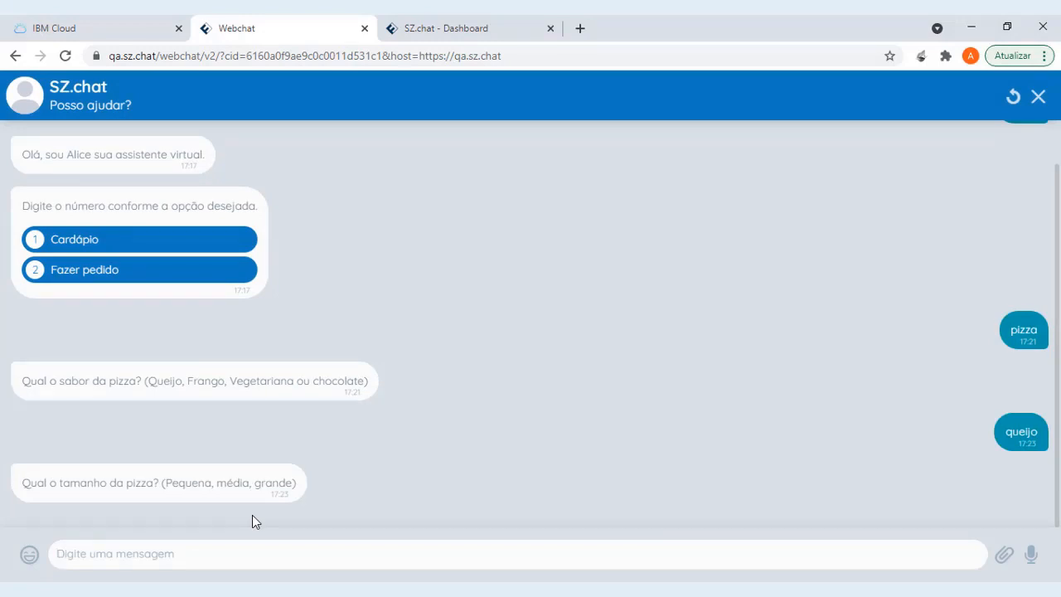
text(P)
key(Return)
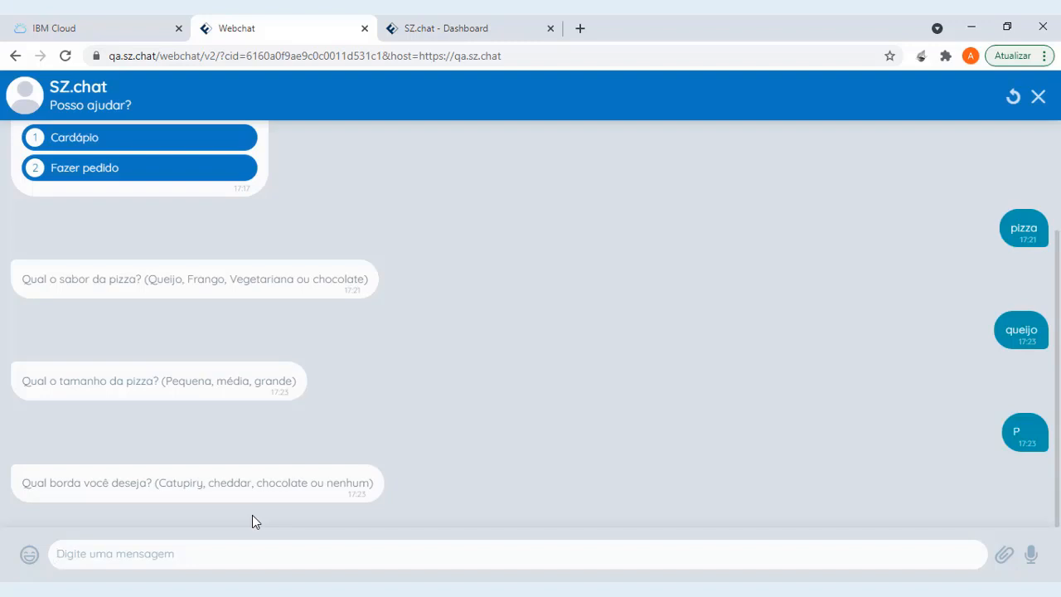
text(sem)
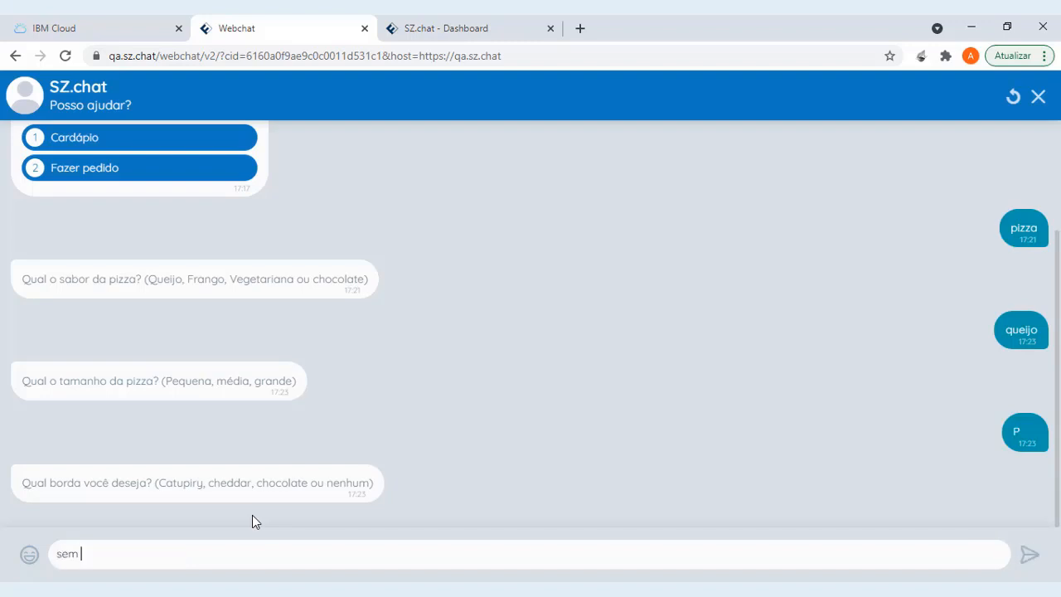
text( bordo)
key(Return)
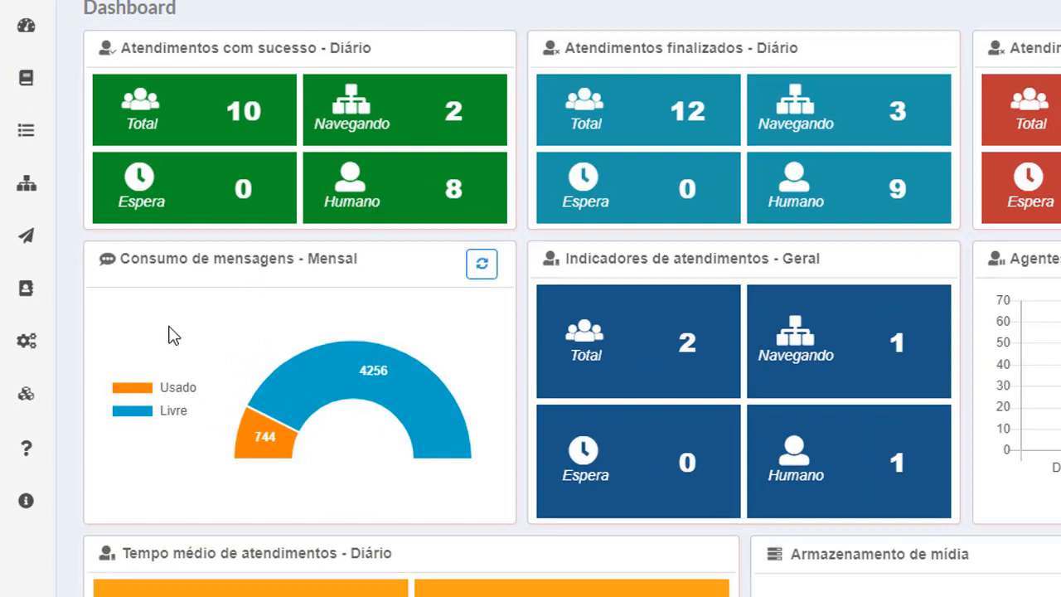
Open the Inteligência artificial configuration page in SZ.chat
mouse_move(29, 347)
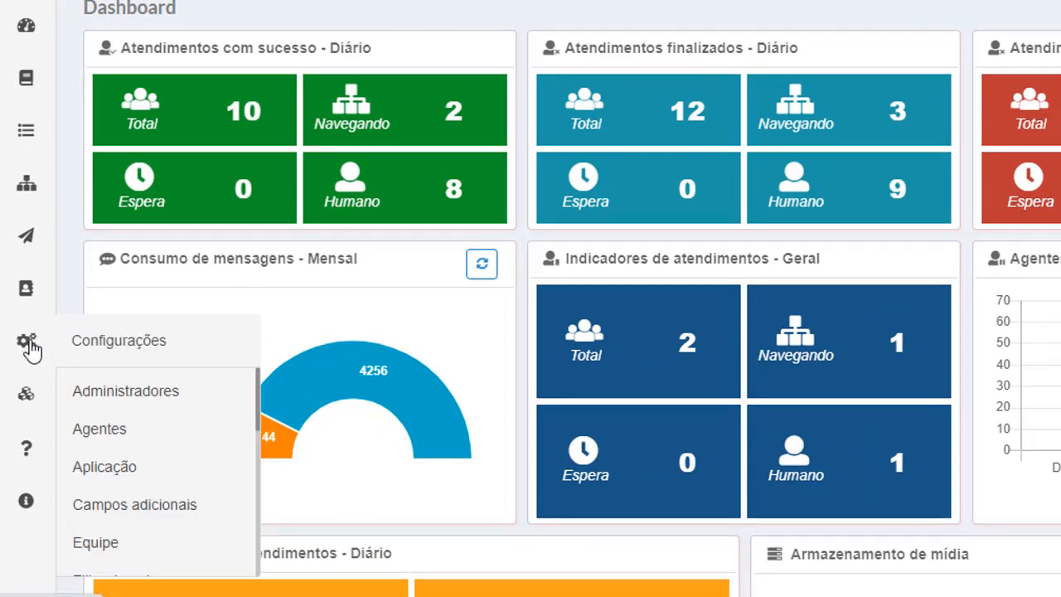
scroll(133, 407, down, 3)
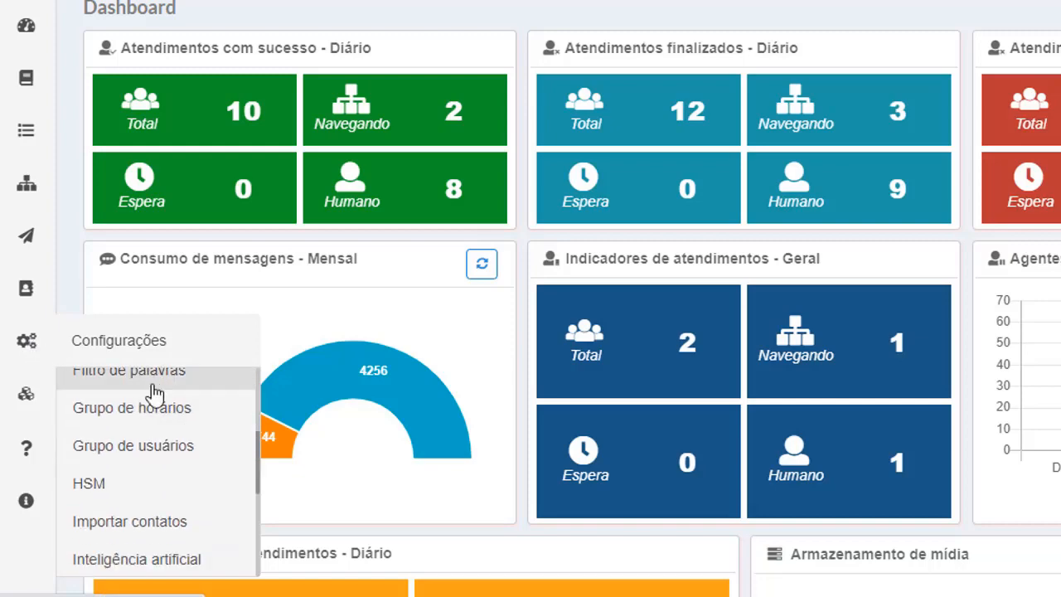
click(165, 561)
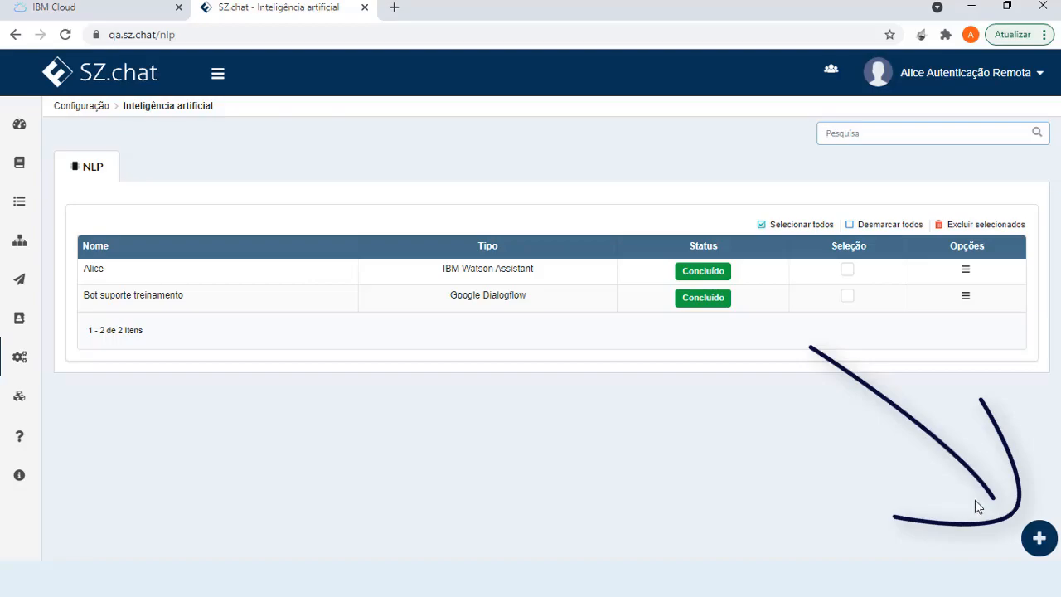
Start a new NLP registration named "Alice vídeo" with type IBM Watson Assistant
click(1039, 538)
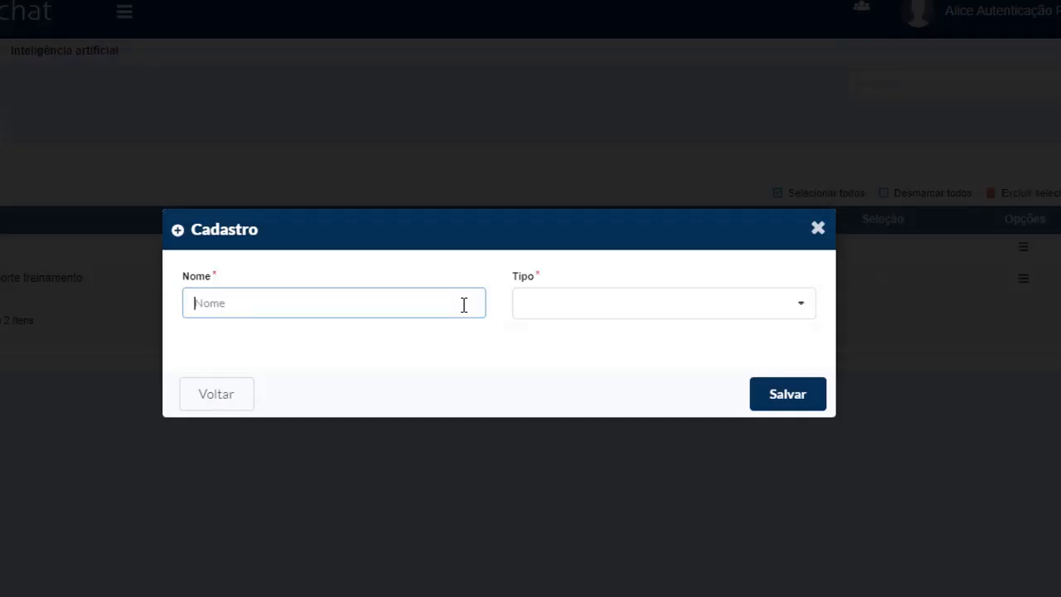
text(Alice vídeo)
click(661, 310)
click(580, 368)
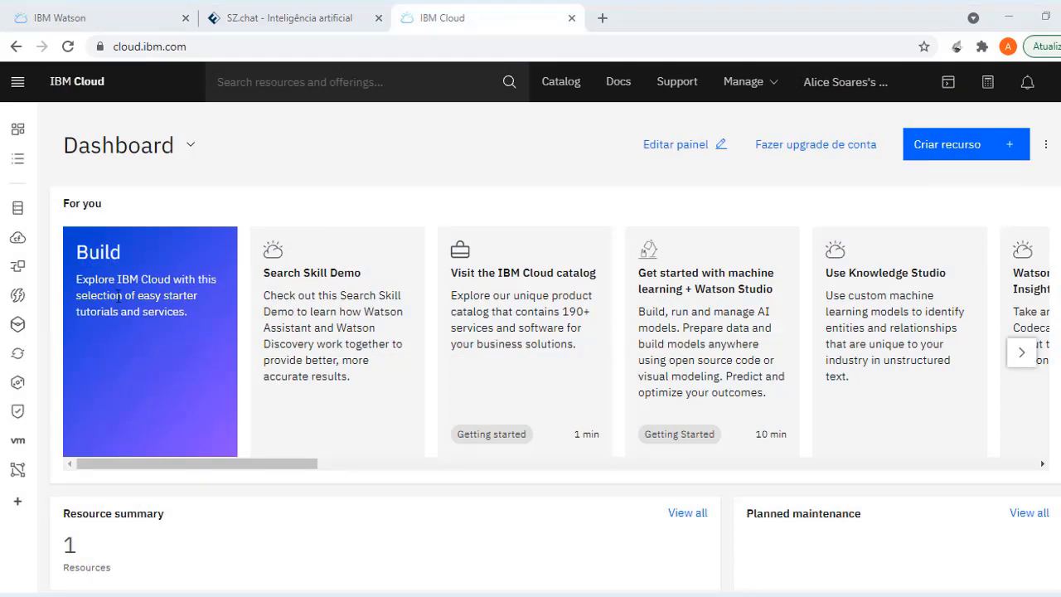
In IBM Cloud, go to the Watson services and open the management page of the Watson Assistant instance with its credentials
click(20, 84)
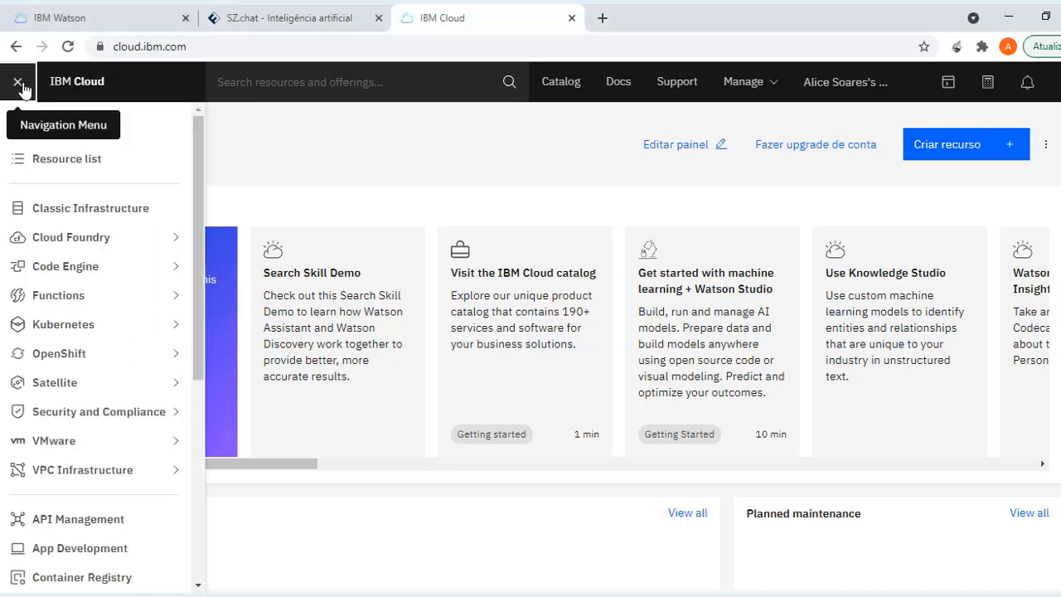
scroll(103, 320, down, 2)
scroll(105, 323, down, 5)
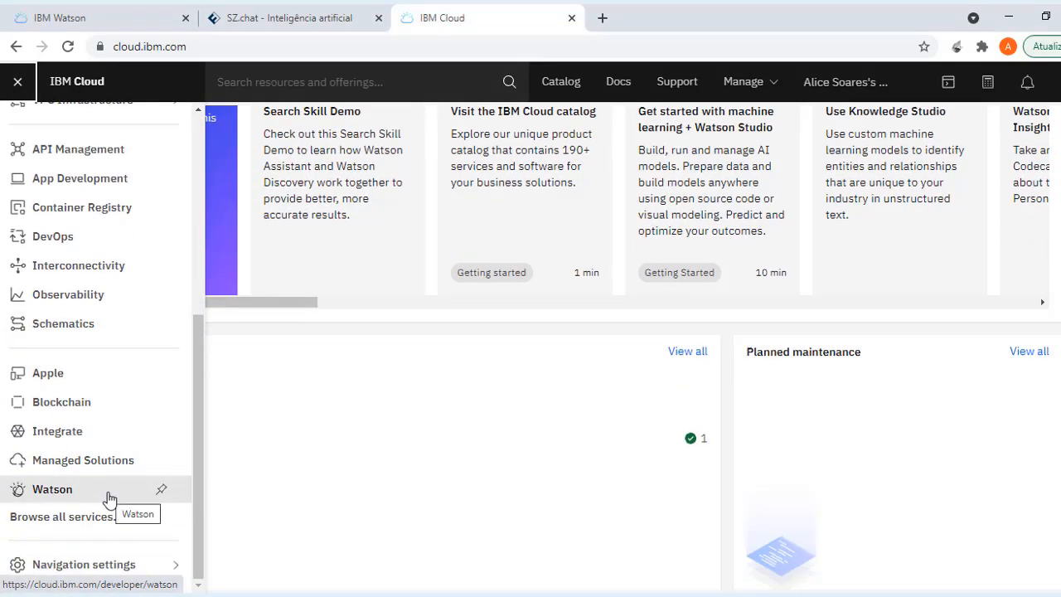
click(107, 491)
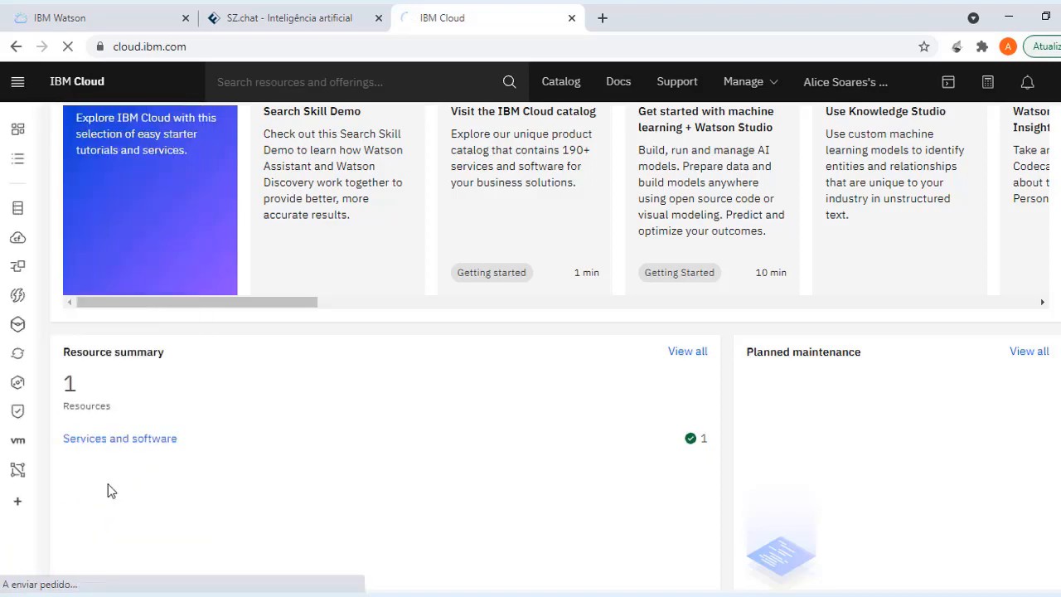
scroll(350, 420, down, 1)
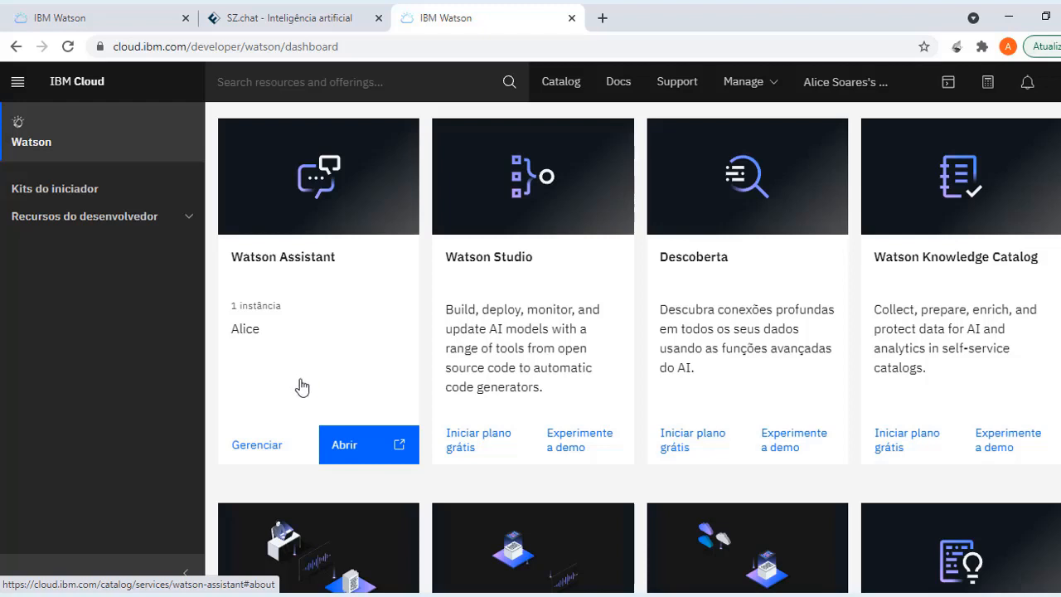
click(284, 449)
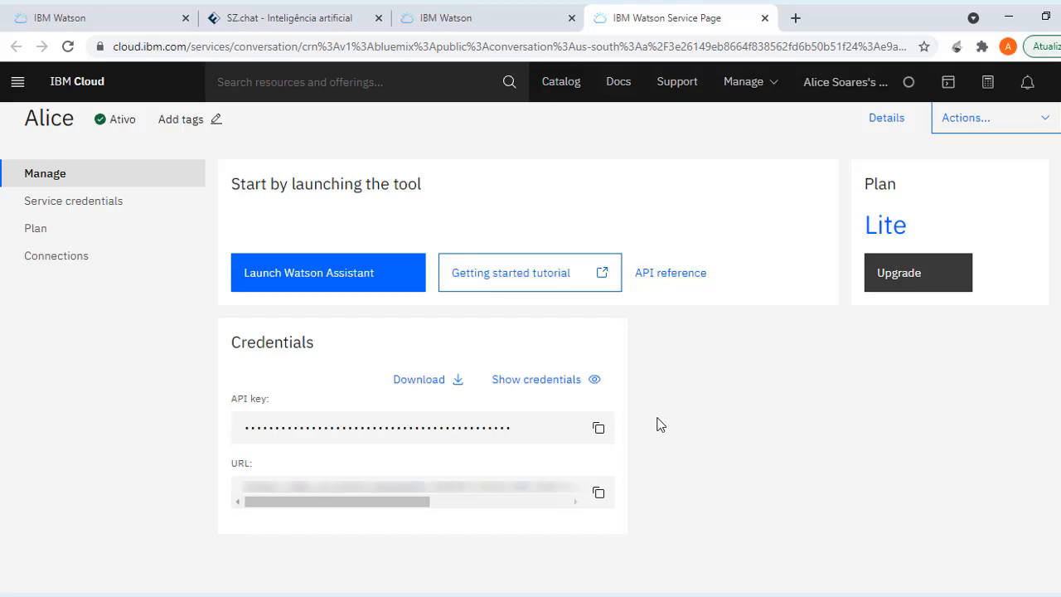
Back in SZ.chat, fill in the registration's API key and URL from the Watson credentials and save it
click(383, 12)
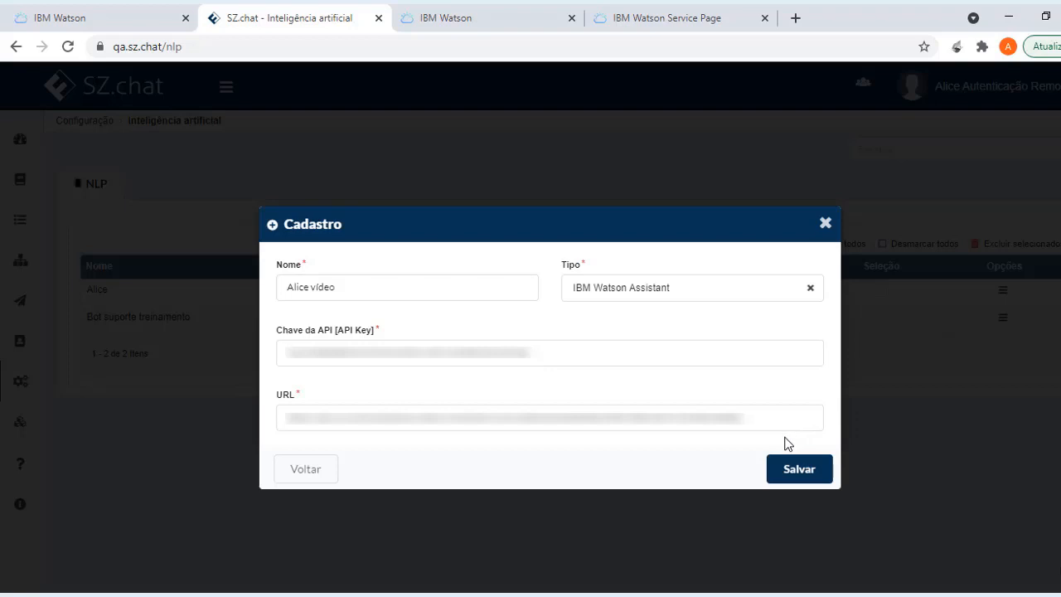
click(788, 470)
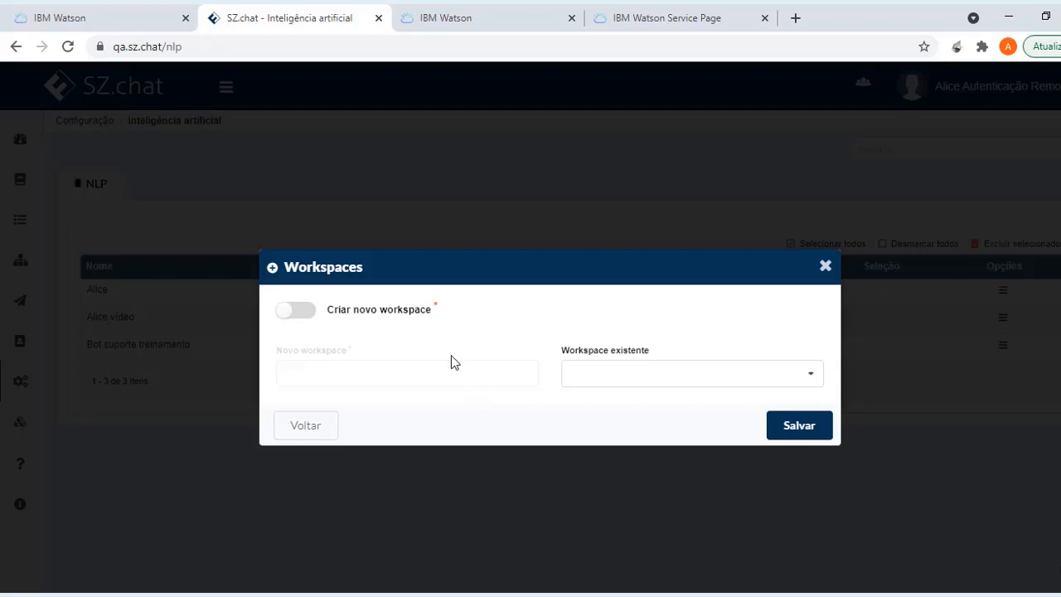
Examine the options for creating a new workspace or choosing an existing one
click(303, 316)
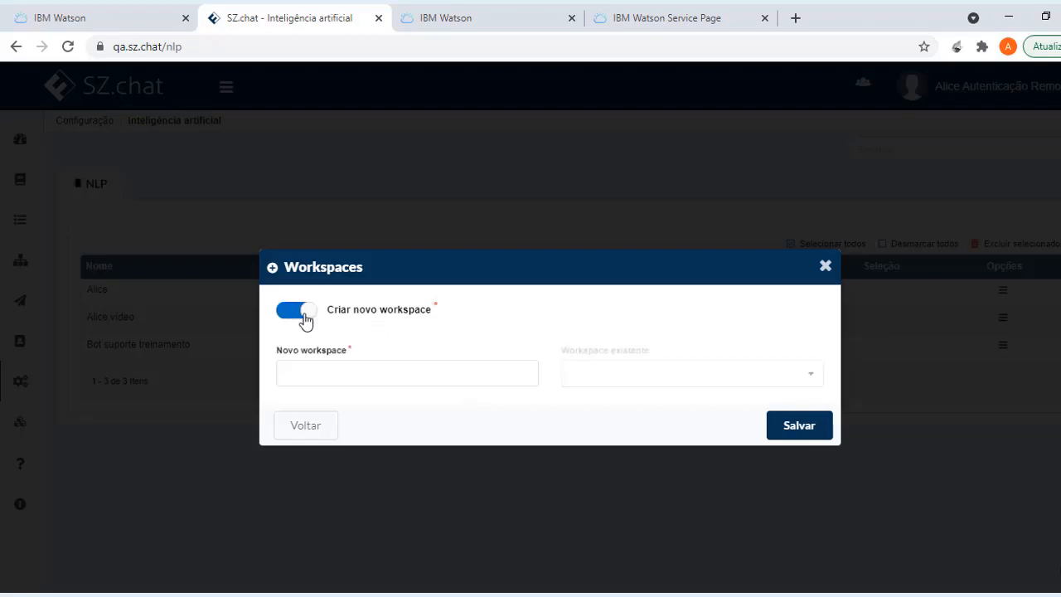
click(304, 313)
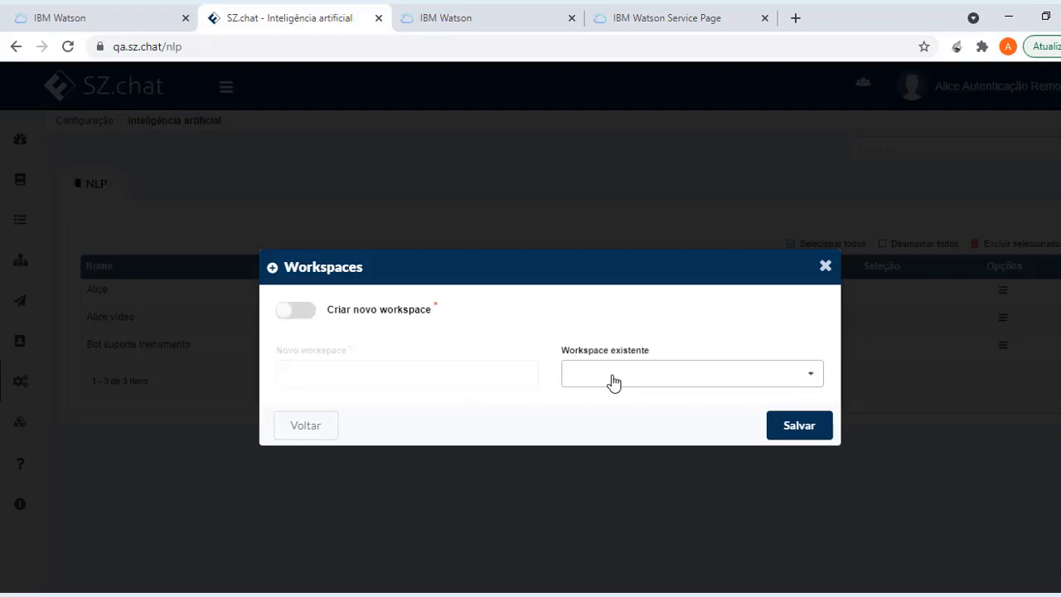
click(666, 389)
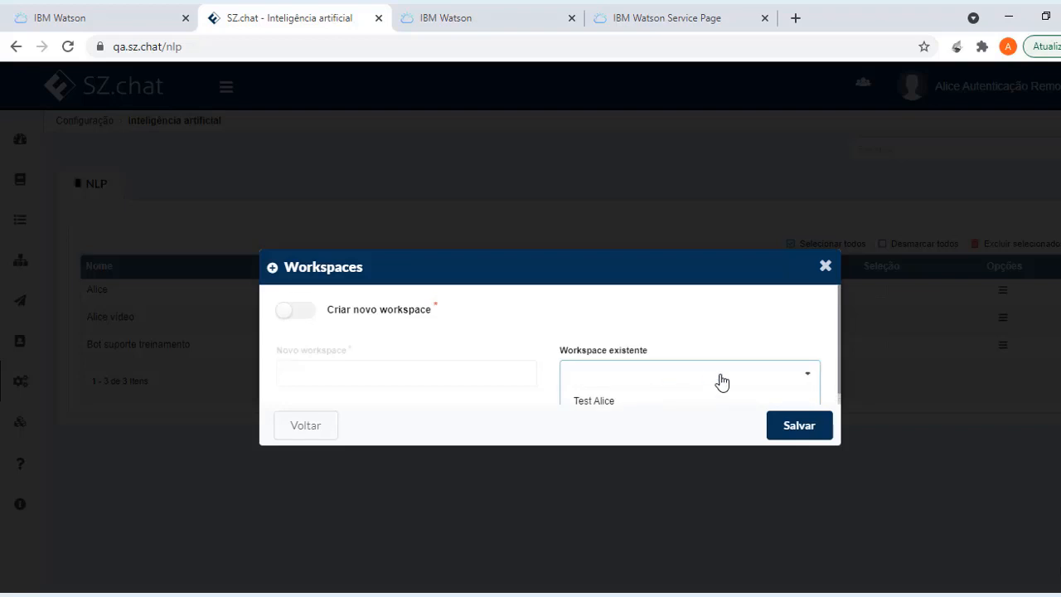
scroll(723, 381, down, 1)
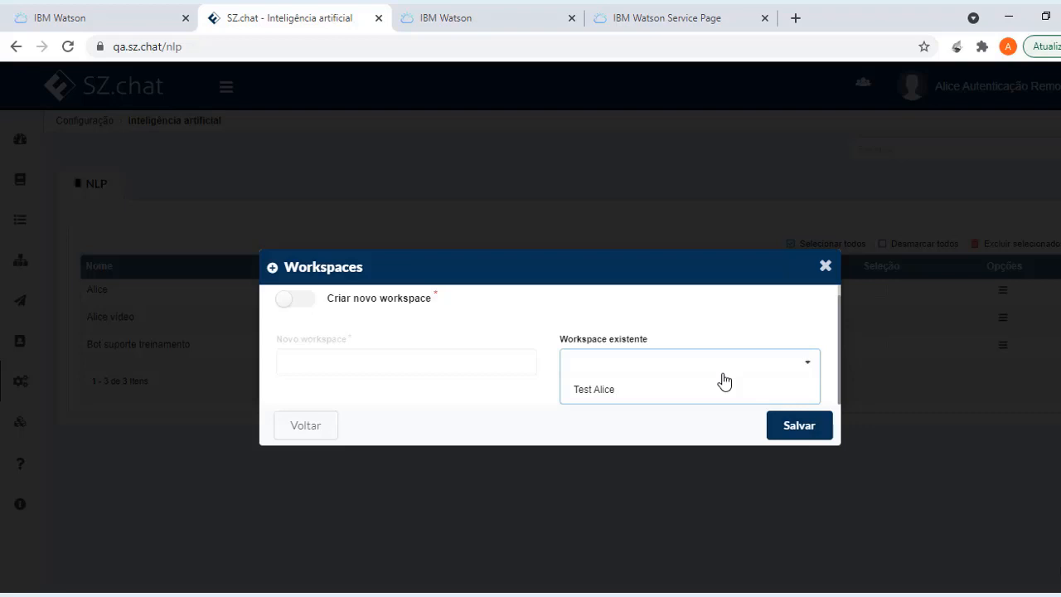
click(571, 327)
Create a new workspace named "Alice vídeo" and save it
click(296, 310)
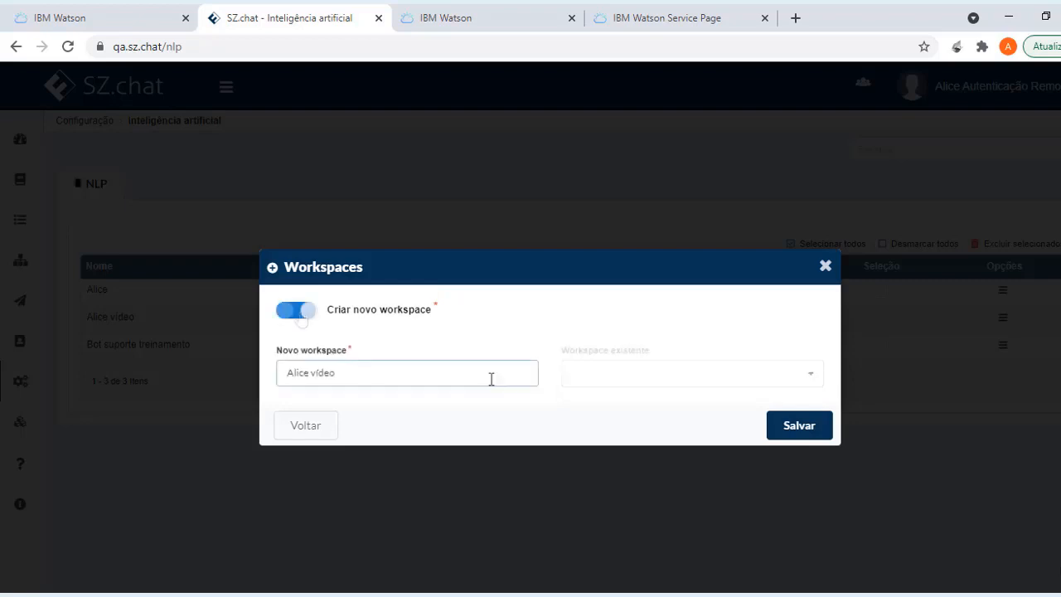
click(823, 427)
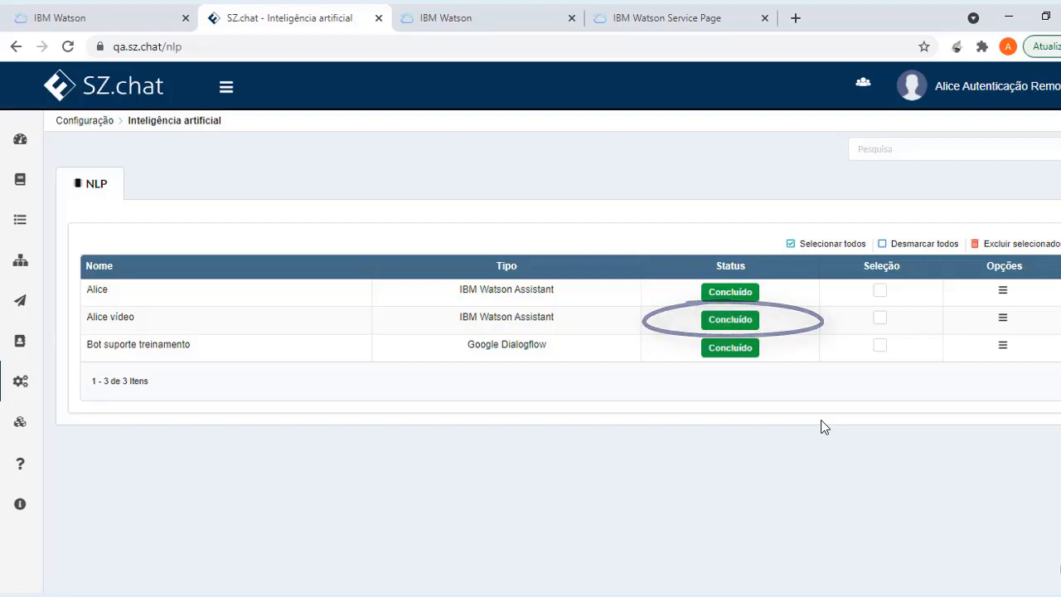
Open the intents of the Alice vídeo registration and start a new intent named "Pedido", moving on to its training phrases
click(1003, 322)
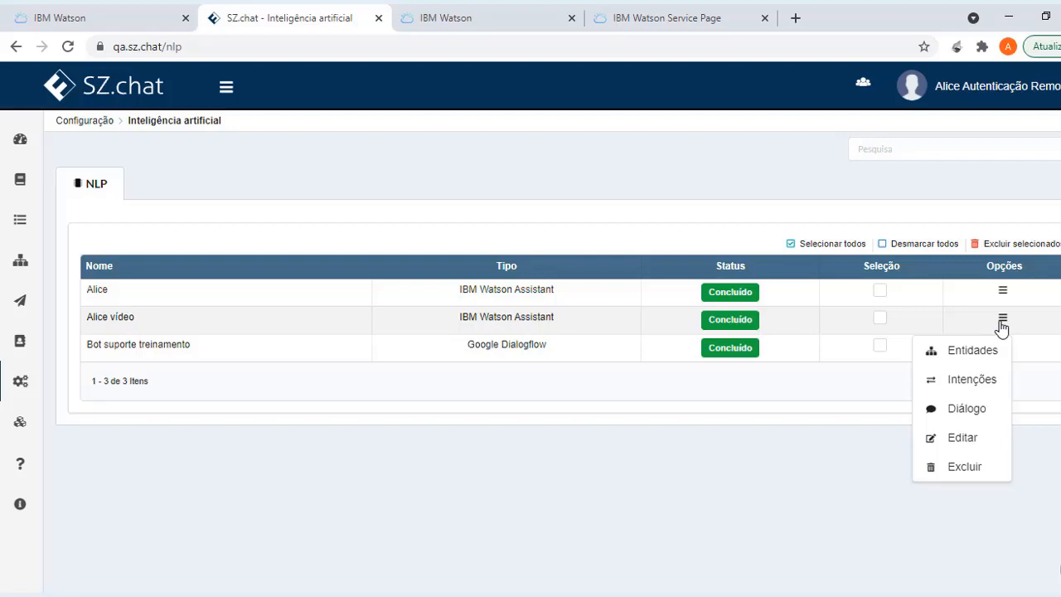
click(974, 379)
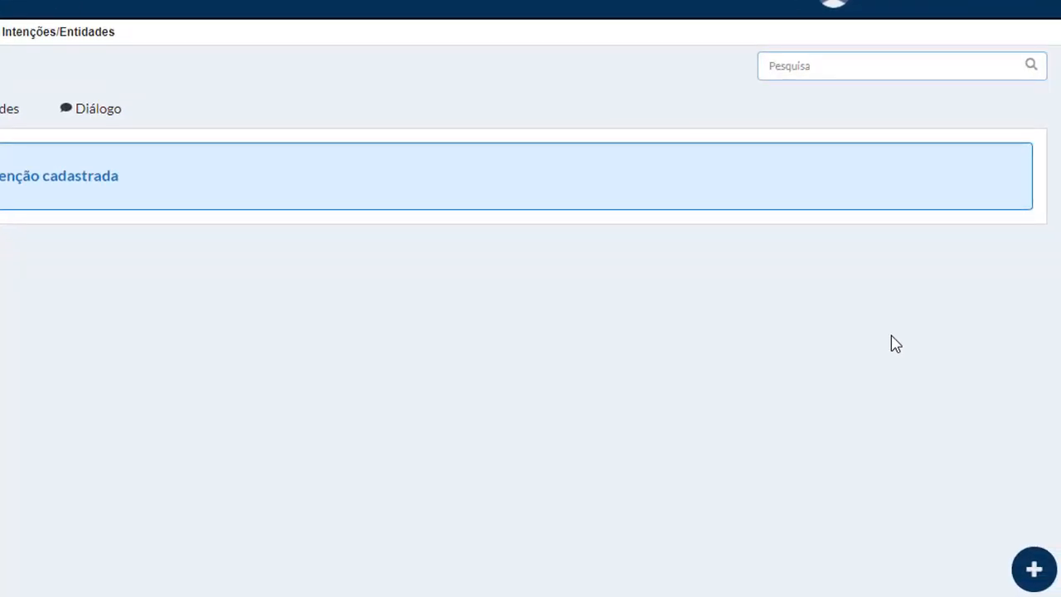
click(1034, 568)
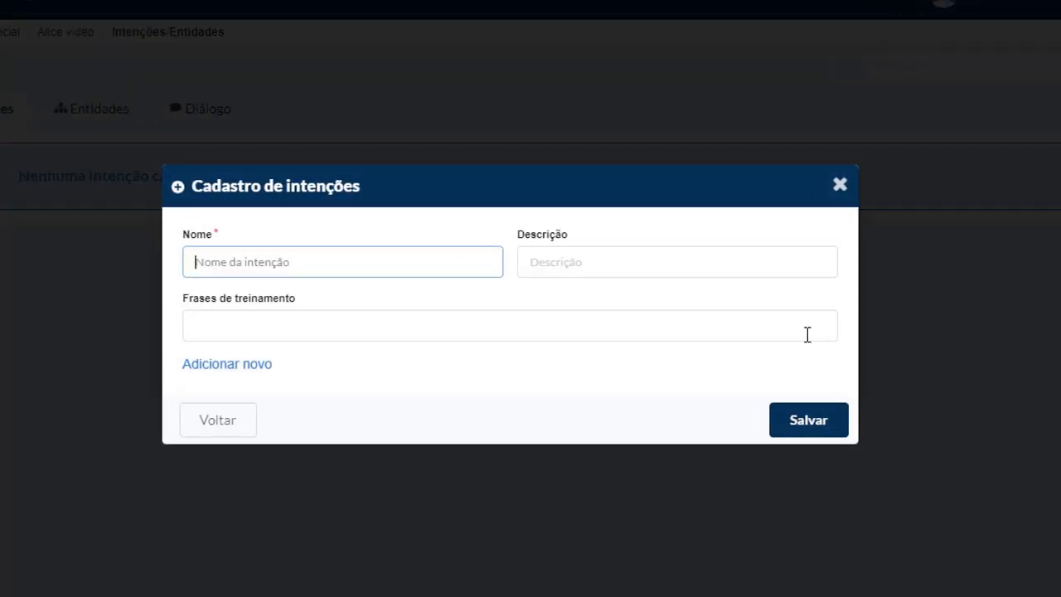
text(Pedido)
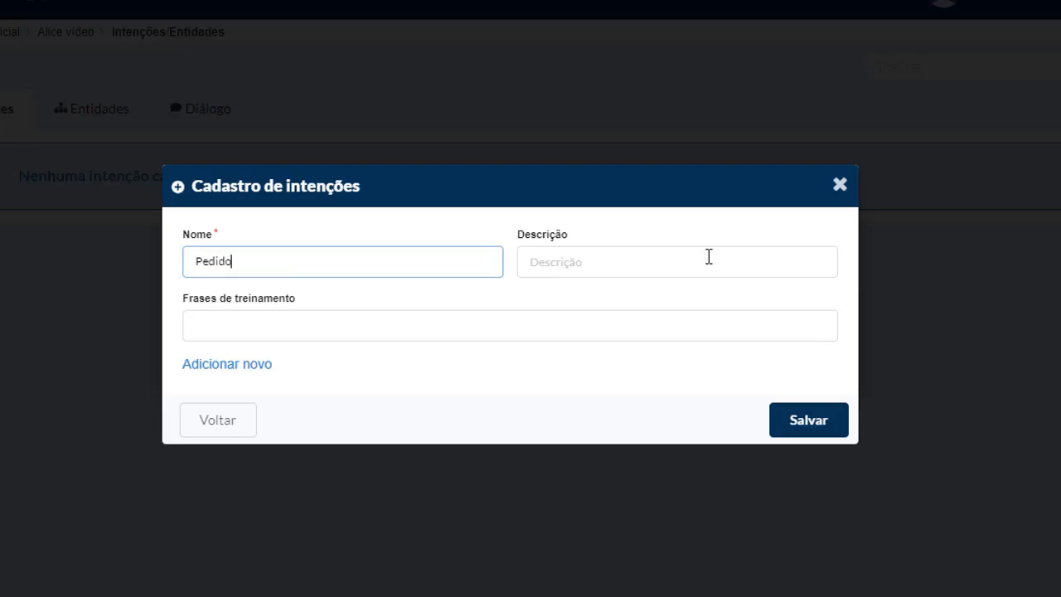
click(708, 257)
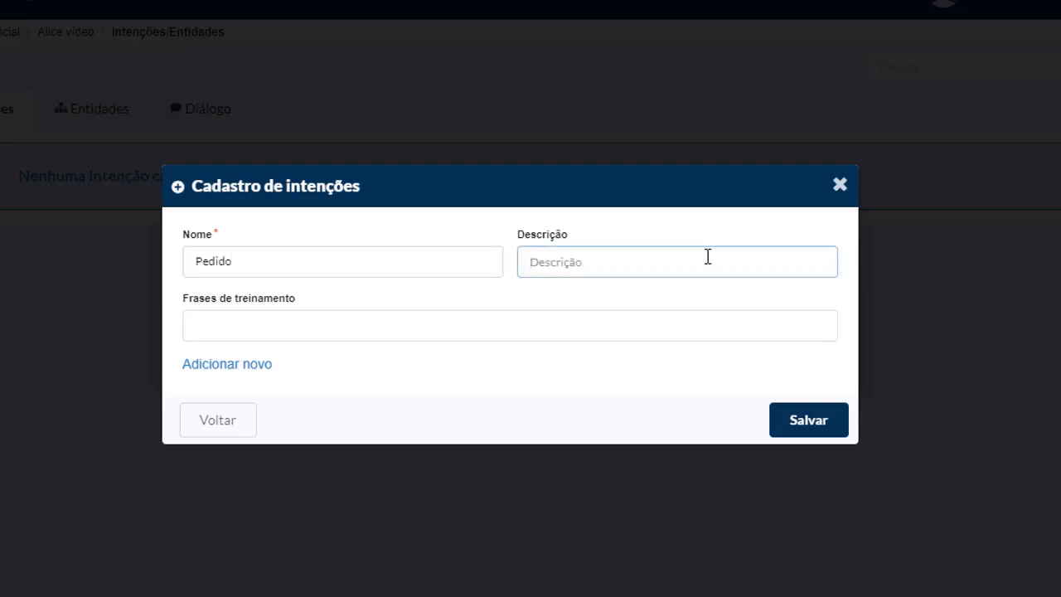
click(498, 327)
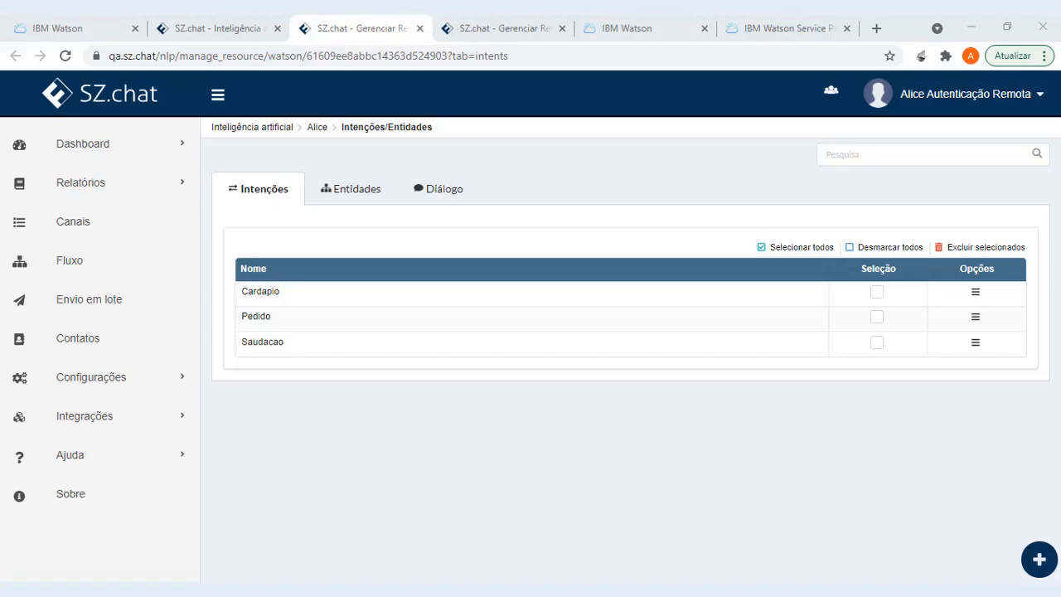
Open the Saudacao intent of the existing Alice registration to review its details
click(975, 343)
click(952, 375)
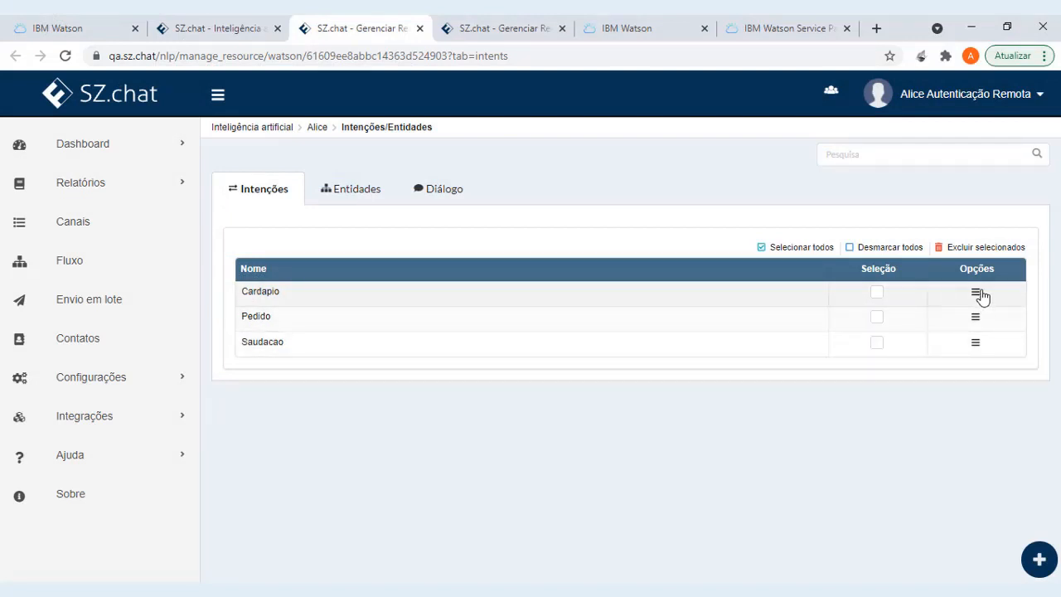
Open the options of the Cardapio intent in the existing Alice registration
click(977, 294)
click(950, 323)
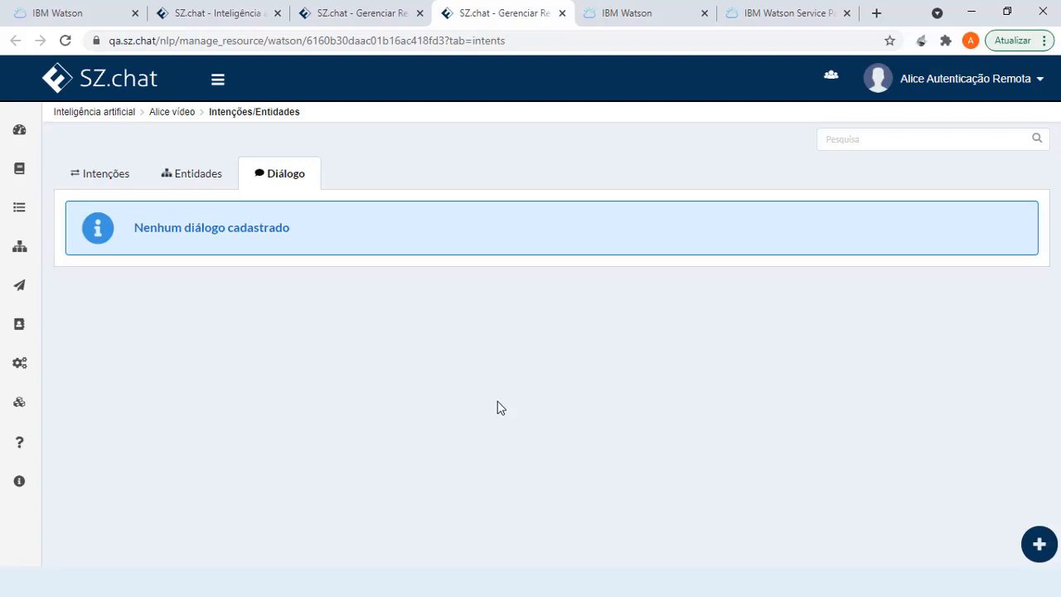
Start a new dialog in the Alice vídeo registration titled "pedido-pizza" and link it to the #Pedido intent
click(1037, 543)
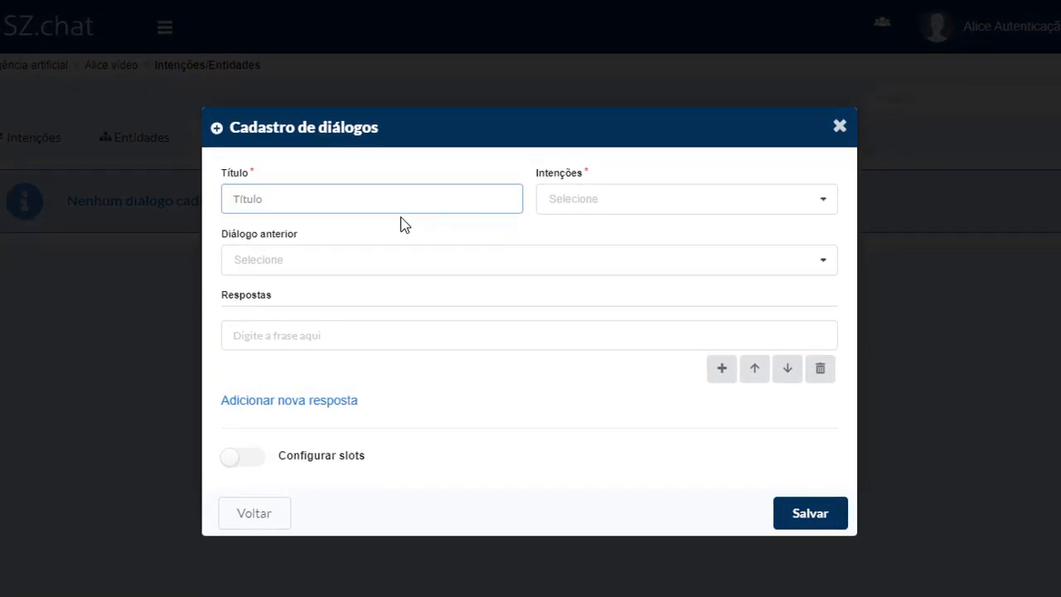
text(pedido-pizza)
click(597, 201)
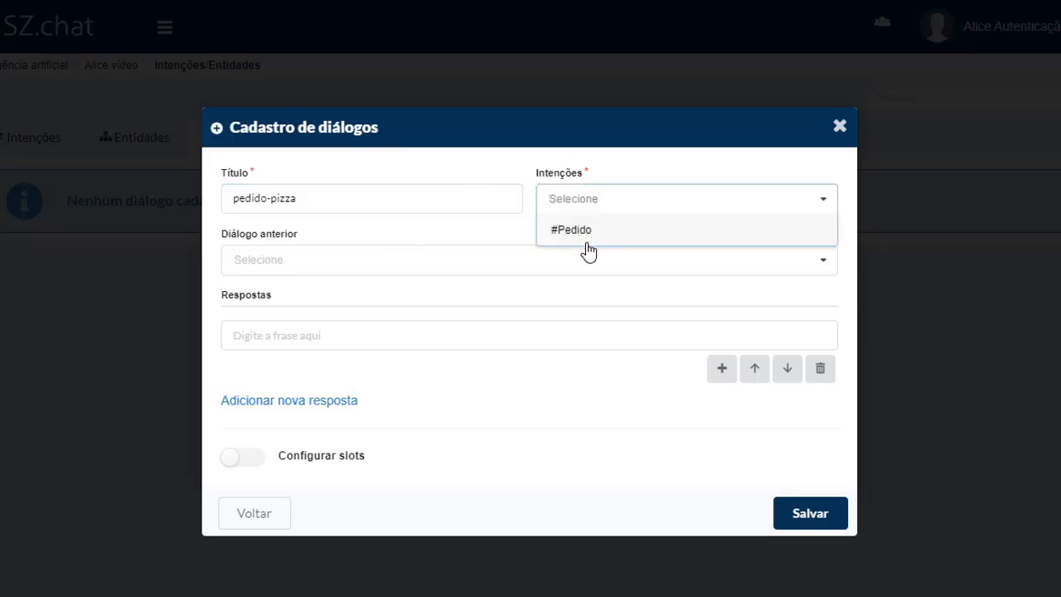
click(587, 233)
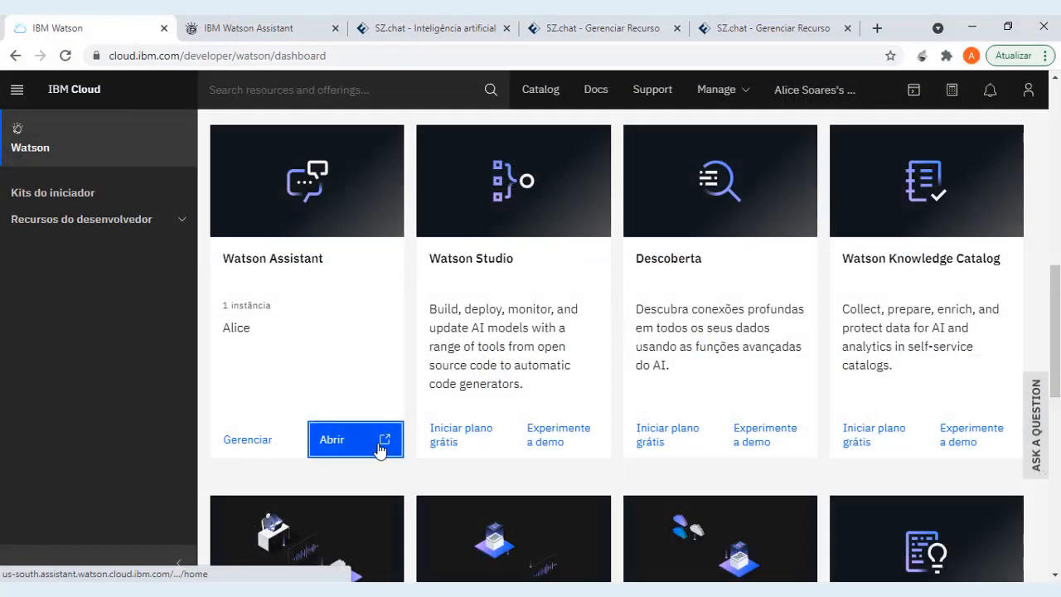
Open Watson Assistant from IBM Cloud and view the dialog nodes of the Test Alice skill
click(339, 441)
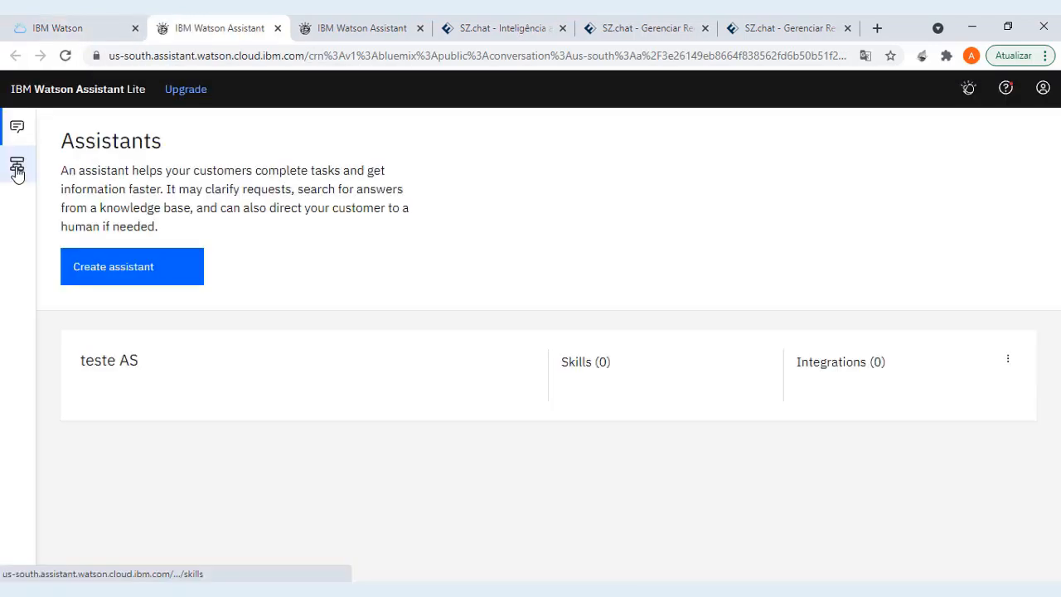
click(17, 170)
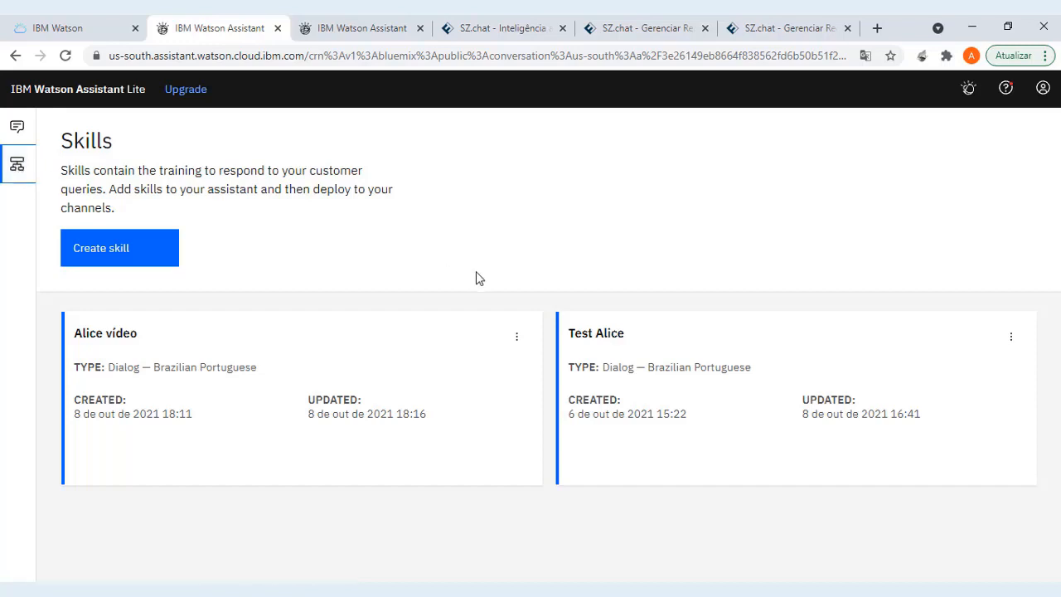
click(650, 337)
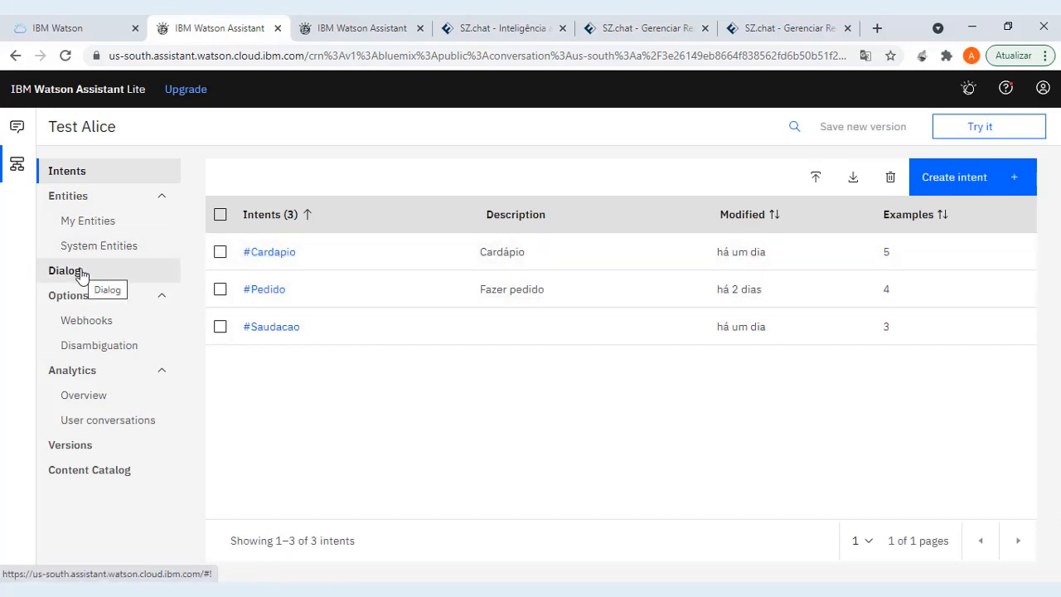
click(80, 273)
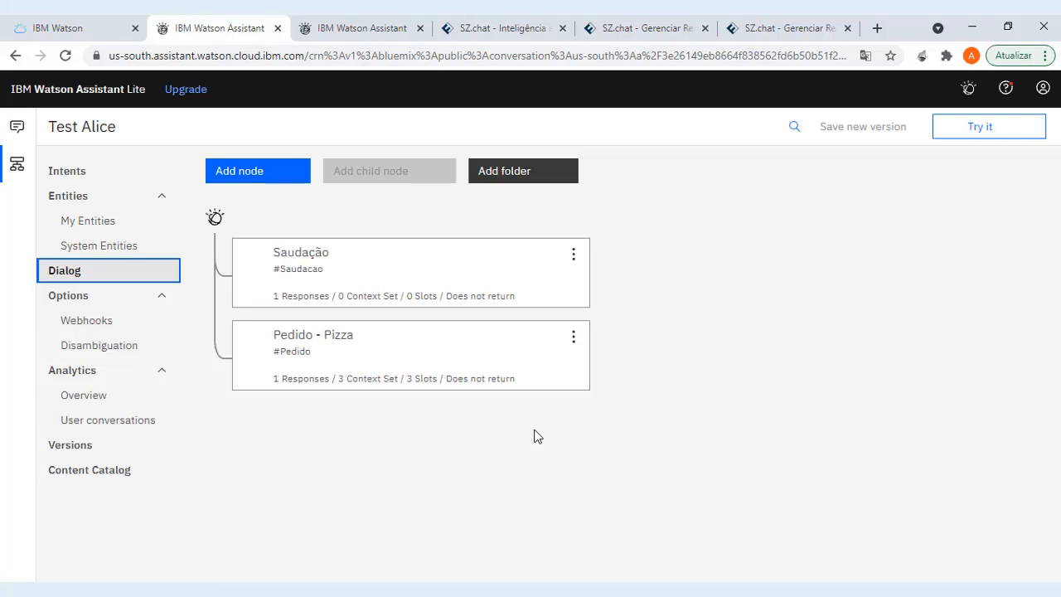
Back in SZ.chat, set Saudação as the previous dialog and enter the response phrases "ok pedido realizado" and "teste"
key(alt+Tab)
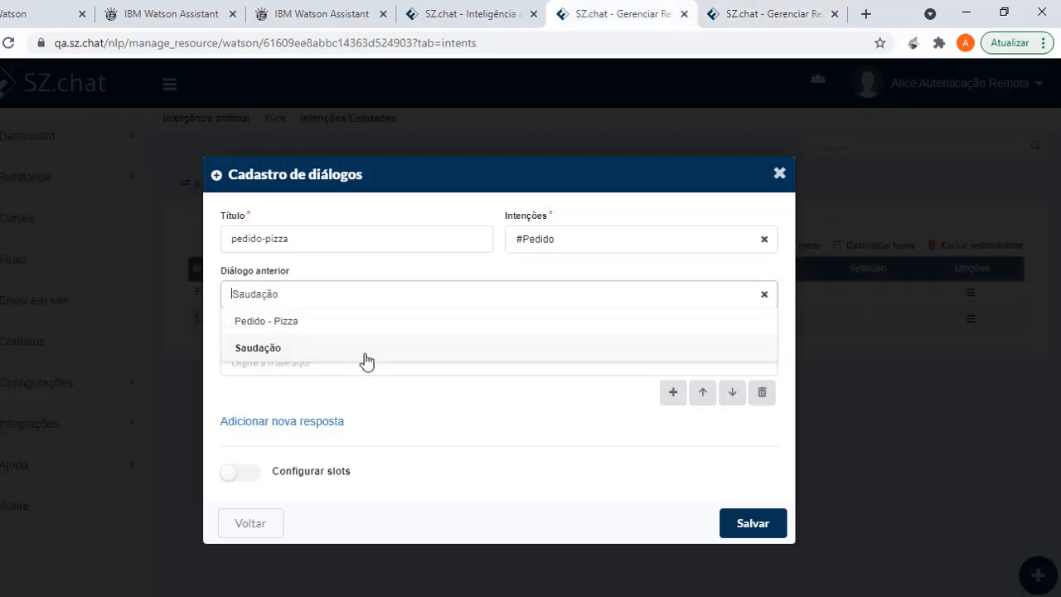
click(367, 358)
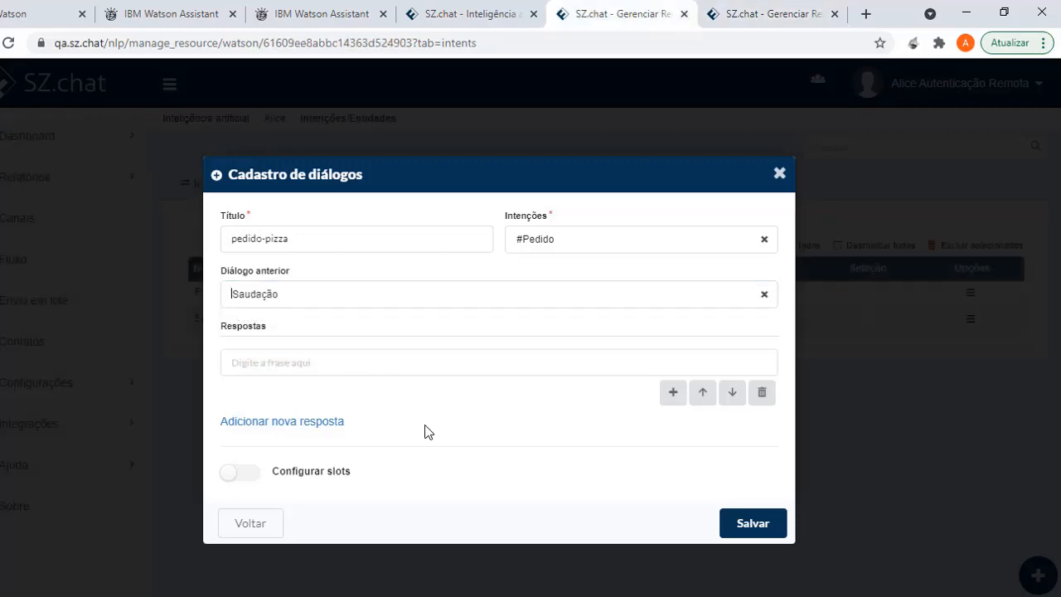
click(376, 362)
text(ok pedido realizado)
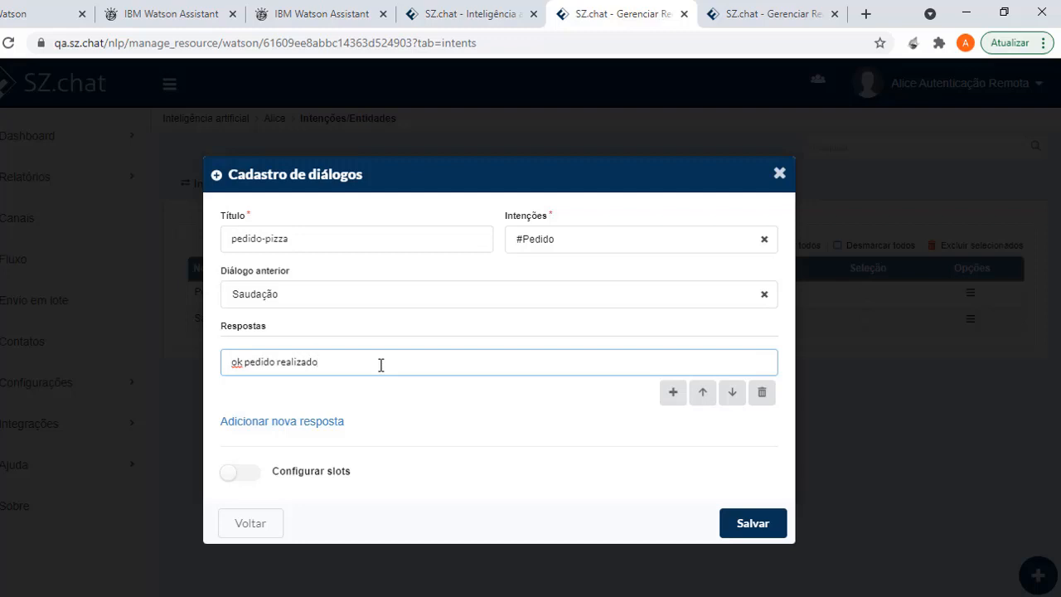
key(Return)
text(teste)
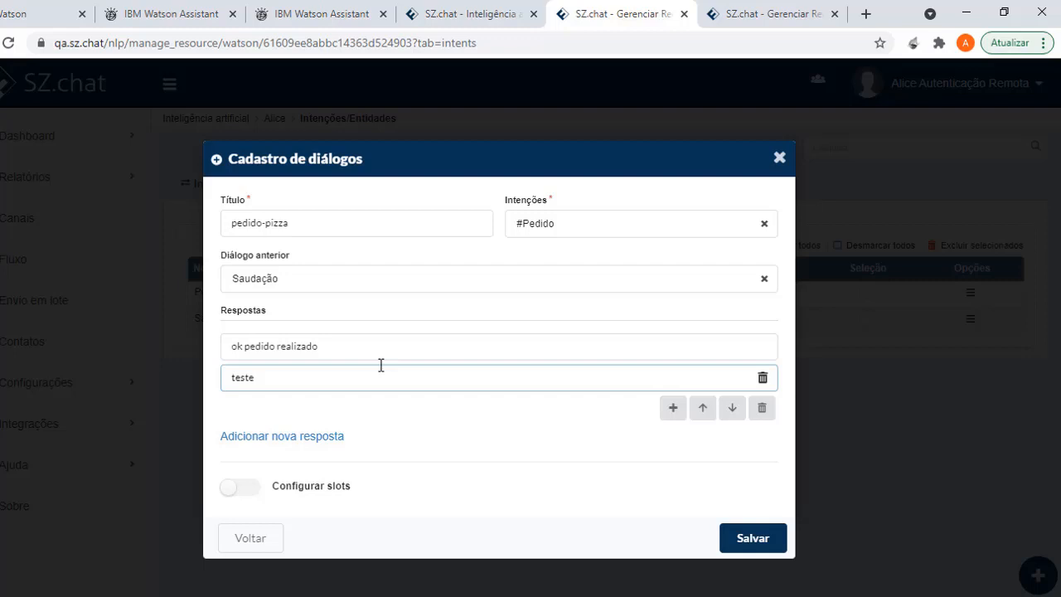
Add another response to the pedido-pizza dialog with the phrase "teste 2"
click(332, 437)
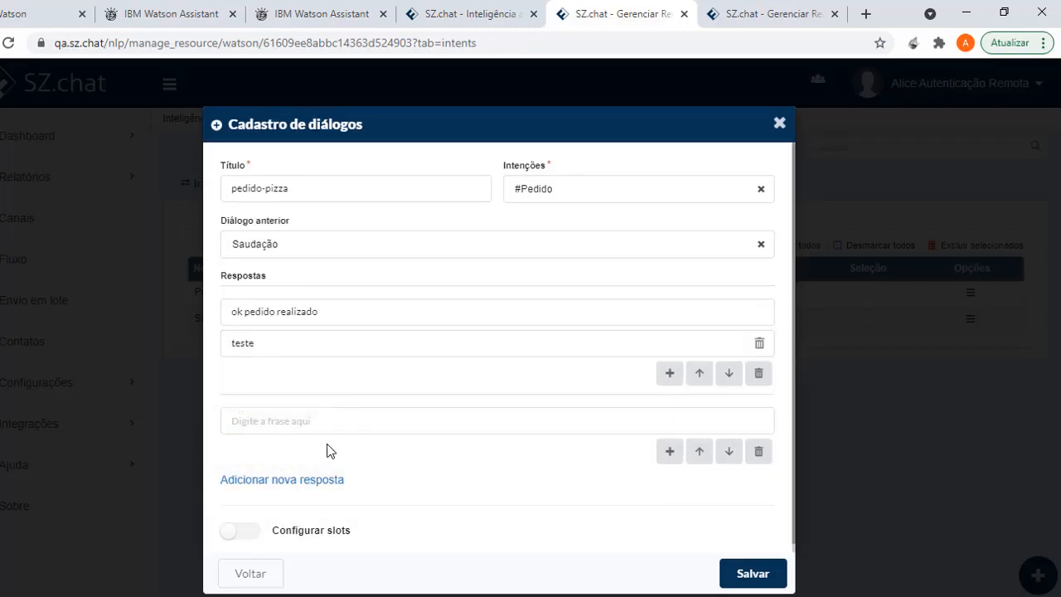
click(348, 423)
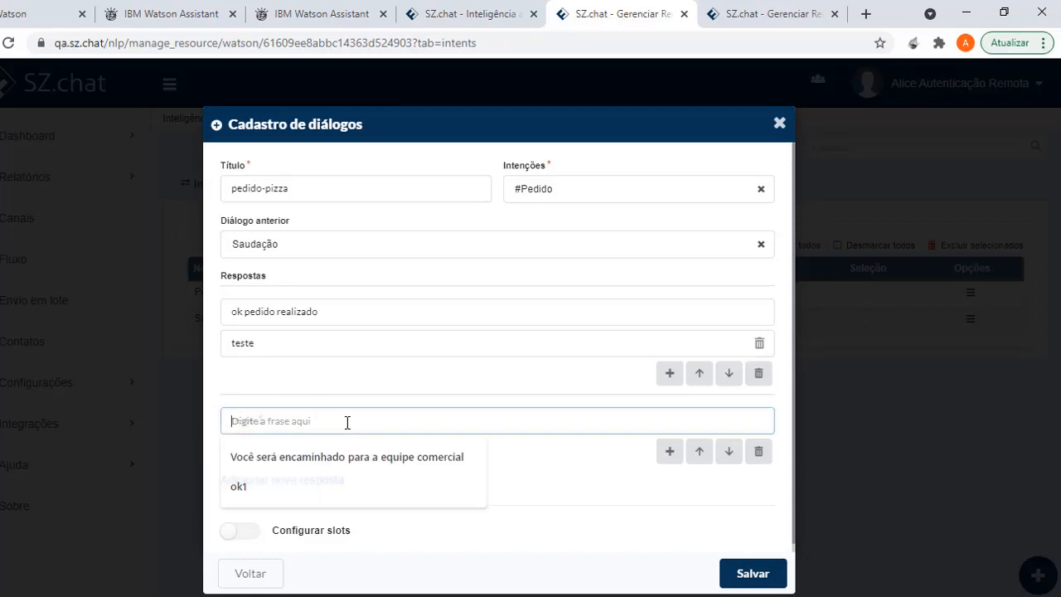
text(teste 2)
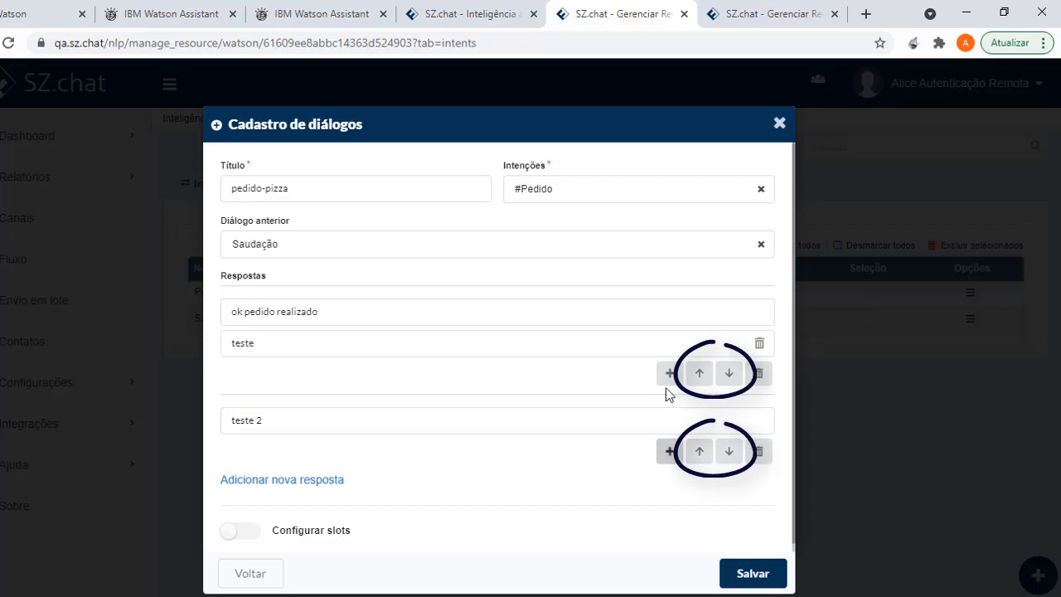
Move the "teste 2" response above the first one and back down, and delete it
click(699, 453)
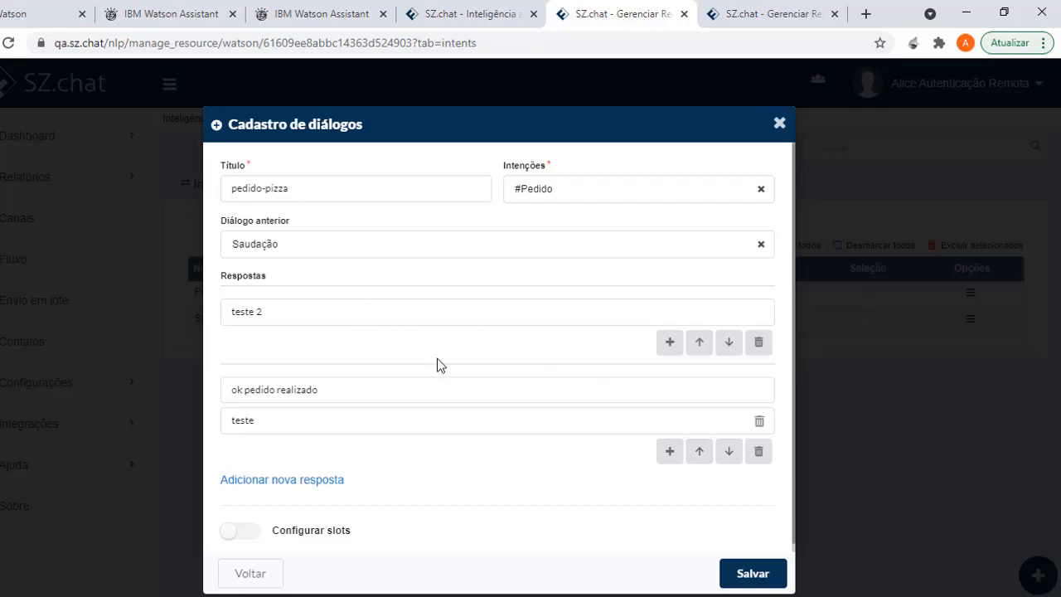
click(729, 344)
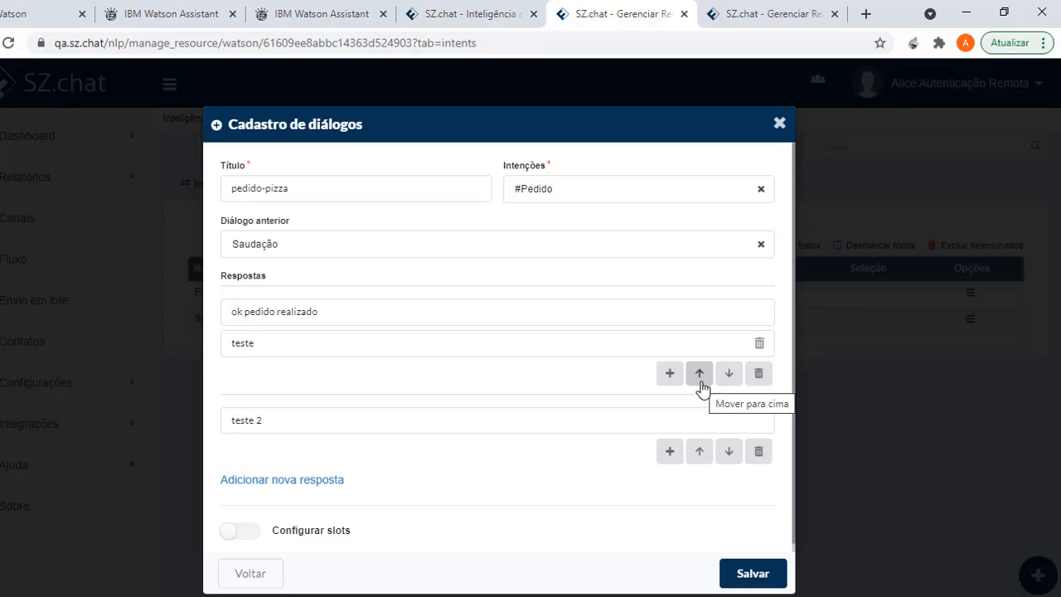
click(761, 451)
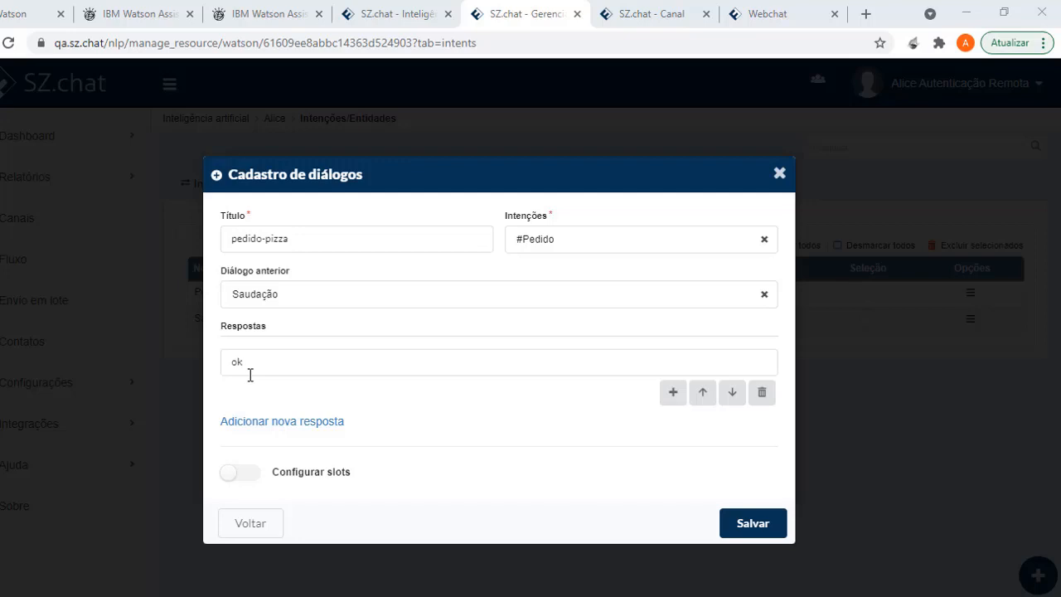
Enable slot configuration for the pedido-pizza dialog
click(239, 476)
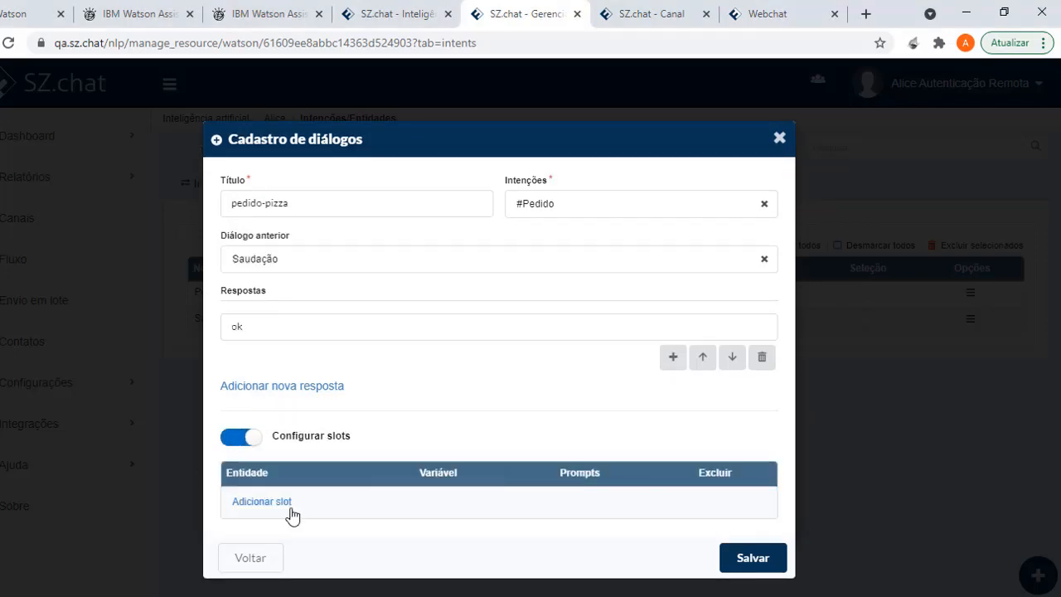